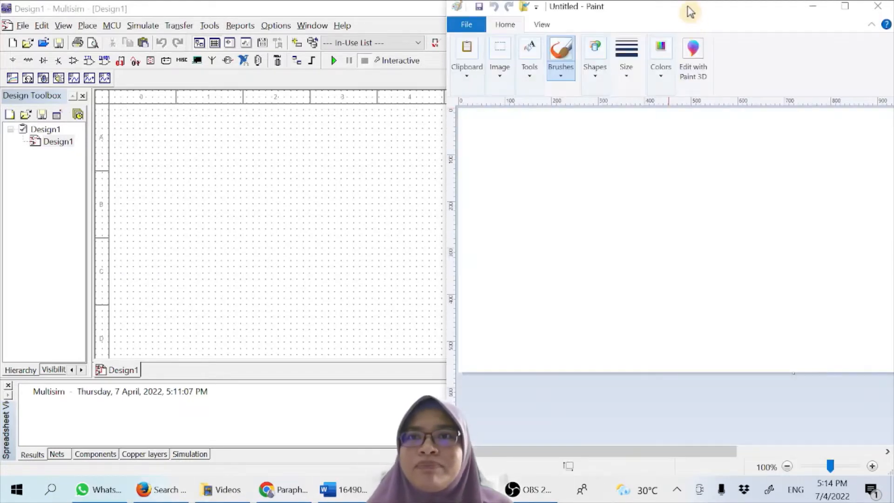
Sketch a series circuit in Paint with a voltage source, an open switch, a resistor and a ground symbol
mouse_move(687, 8)
mouse_down()
mouse_move(647, 6)
mouse_move(683, 4)
mouse_up()
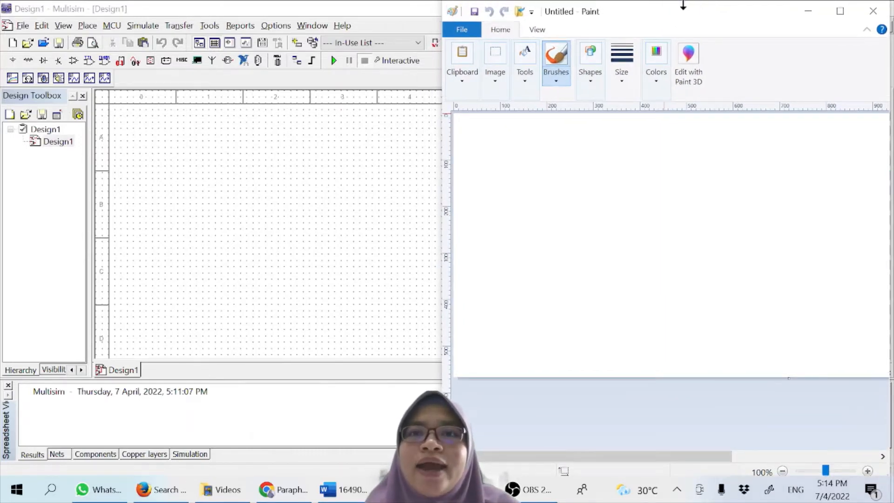
mouse_move(527, 175)
mouse_down()
mouse_move(537, 210)
mouse_move(525, 164)
mouse_move(577, 158)
mouse_move(602, 145)
mouse_move(646, 171)
mouse_move(647, 234)
mouse_up()
mouse_move(529, 212)
mouse_down()
mouse_move(602, 242)
mouse_move(647, 242)
mouse_up()
mouse_move(592, 243)
mouse_down()
mouse_move(592, 257)
mouse_move(608, 255)
mouse_move(600, 261)
mouse_up()
drag(592, 269, 600, 270)
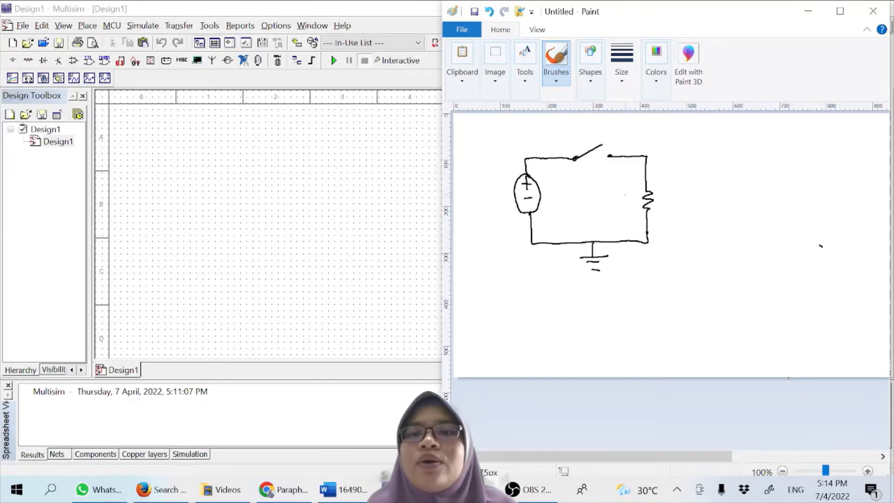
Label the sketched resistor "R 10 Ω" and the voltage source "E 12V"
drag(623, 193, 622, 208)
mouse_move(623, 194)
mouse_down()
mouse_move(630, 208)
mouse_move(664, 206)
mouse_up()
drag(669, 197, 675, 199)
drag(677, 204, 694, 206)
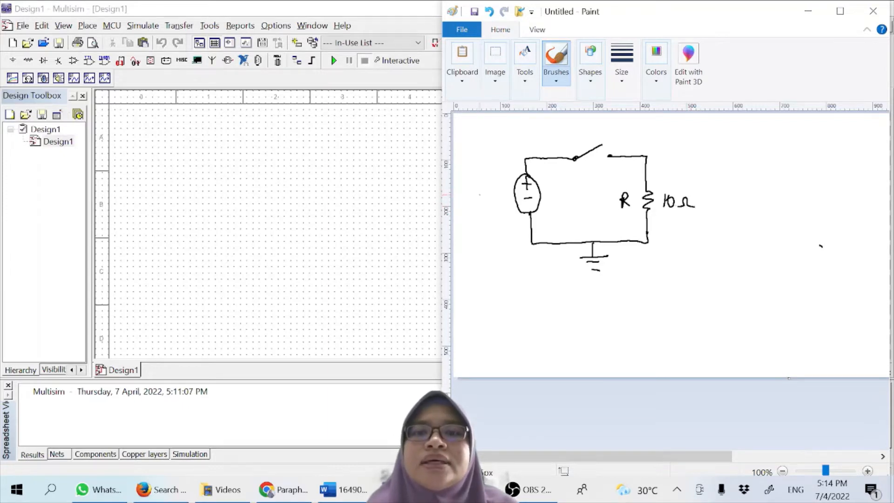
drag(481, 189, 481, 204)
mouse_move(481, 205)
mouse_down()
mouse_move(492, 205)
mouse_move(492, 189)
mouse_up()
mouse_move(484, 197)
mouse_down()
mouse_move(492, 197)
mouse_move(476, 232)
mouse_up()
drag(480, 222, 489, 233)
mouse_move(491, 222)
mouse_down()
mouse_move(497, 235)
mouse_move(503, 222)
mouse_up()
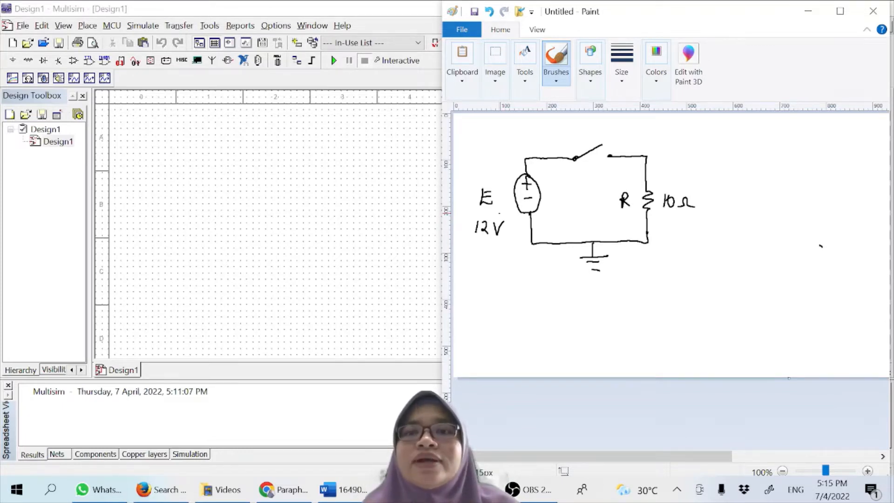
Draw a clockwise current arrow labelled "I" inside the loop and a downward closing arrow across the switch
mouse_move(567, 197)
mouse_down()
mouse_move(600, 191)
mouse_move(584, 218)
mouse_move(594, 221)
mouse_move(569, 222)
mouse_up()
drag(566, 223, 574, 208)
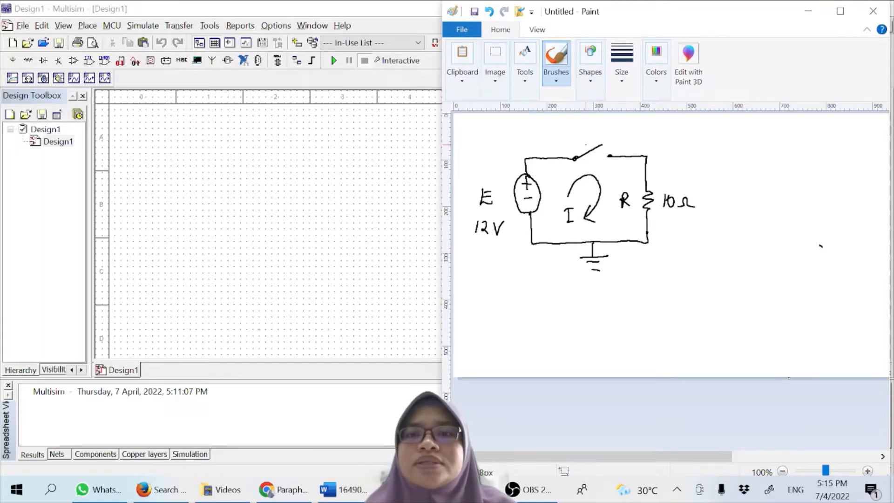
drag(585, 145, 596, 163)
drag(595, 163, 601, 154)
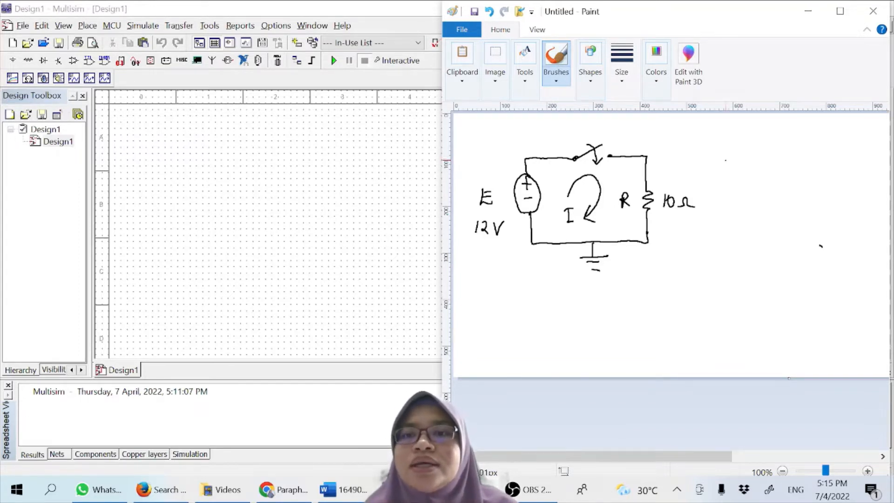
Write the underlined heading "Ohm's law:" beside the circuit sketch
mouse_move(728, 158)
mouse_down()
mouse_move(739, 172)
mouse_move(755, 173)
mouse_move(759, 159)
mouse_up()
mouse_move(766, 159)
mouse_down()
mouse_move(763, 166)
mouse_move(780, 170)
mouse_up()
drag(789, 163, 804, 163)
click(808, 163)
click(808, 166)
drag(724, 181, 801, 179)
Write the current calculation I = V/R = 12/10 below the Ohm's law heading
drag(743, 201, 744, 215)
mouse_move(744, 216)
mouse_down()
mouse_move(755, 203)
mouse_move(768, 209)
mouse_up()
mouse_move(761, 214)
mouse_down()
mouse_move(786, 215)
mouse_move(795, 200)
mouse_move(799, 220)
mouse_move(785, 248)
mouse_up()
mouse_move(786, 233)
mouse_down()
mouse_move(796, 249)
mouse_move(771, 271)
mouse_up()
mouse_move(764, 276)
mouse_down()
mouse_move(815, 289)
mouse_move(792, 317)
mouse_move(831, 282)
mouse_up()
drag(825, 286, 830, 286)
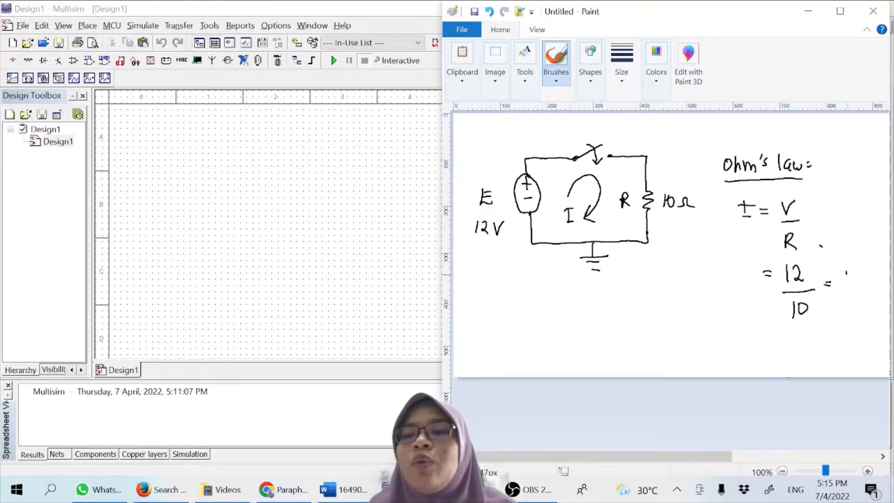
Write the result 1.2 A after the calculation and draw a box around it
mouse_move(847, 274)
mouse_down()
mouse_move(846, 287)
mouse_move(864, 286)
mouse_move(874, 272)
mouse_move(878, 293)
mouse_up()
click(851, 285)
mouse_move(871, 286)
mouse_down()
mouse_move(879, 284)
mouse_move(865, 318)
mouse_move(875, 317)
mouse_up()
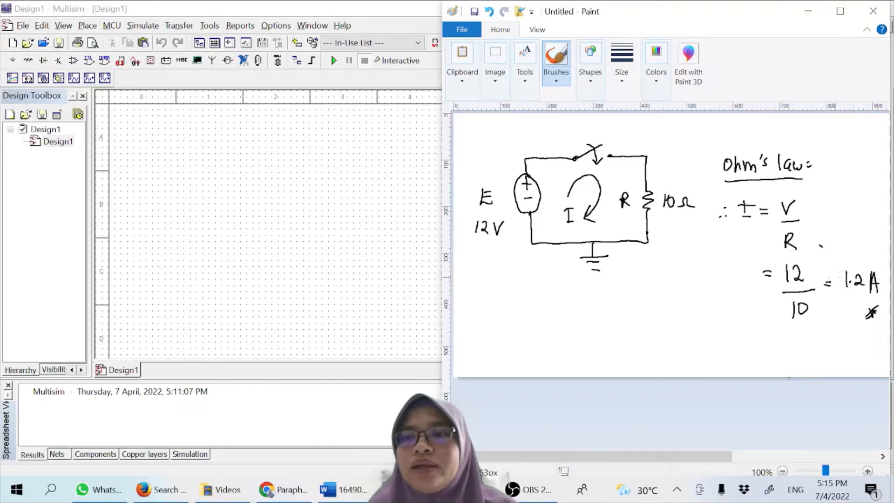
mouse_move(837, 295)
mouse_down()
mouse_move(839, 264)
mouse_move(881, 264)
mouse_move(838, 306)
mouse_move(837, 287)
mouse_up()
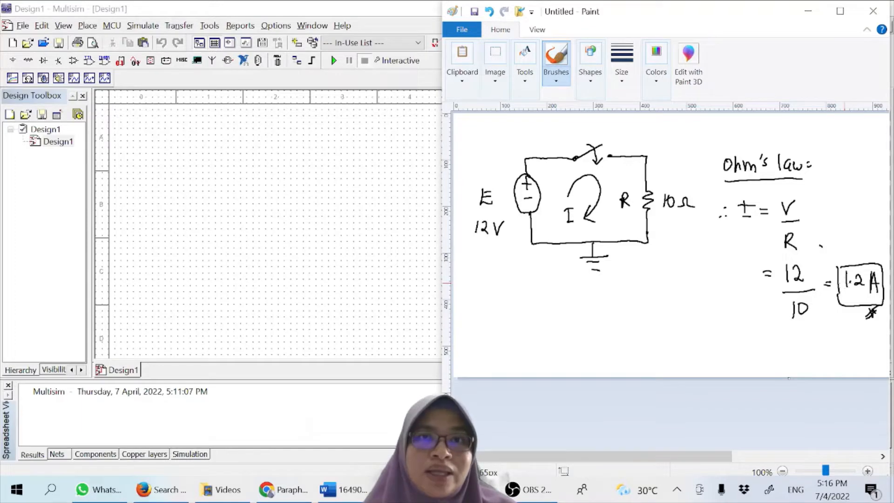
Switch to Multisim, place a multimeter near the schematic's upper right corner and view its measurement settings
click(281, 243)
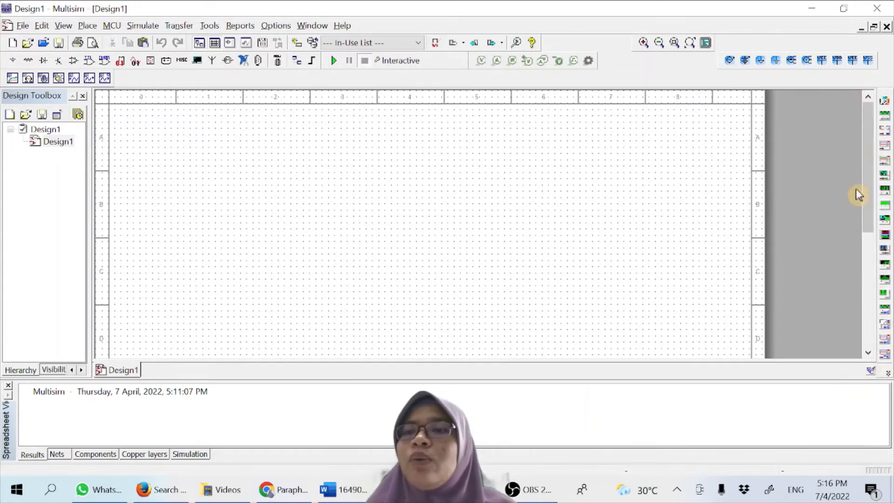
click(883, 103)
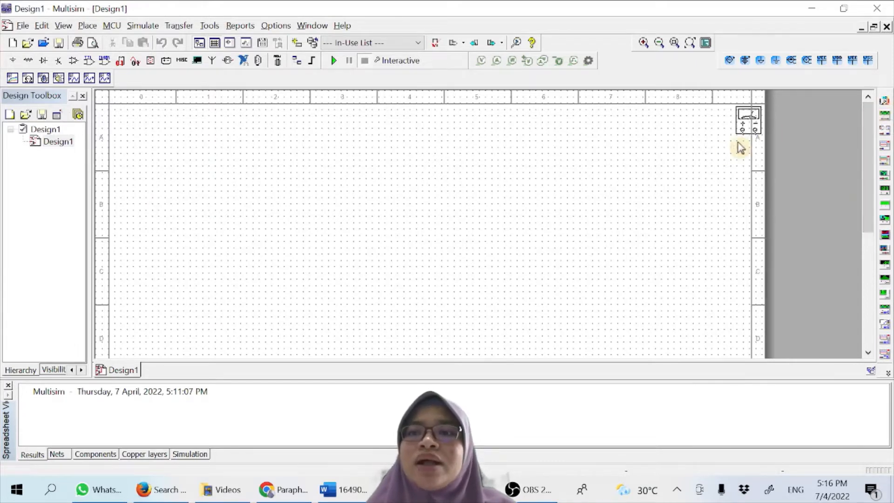
click(652, 145)
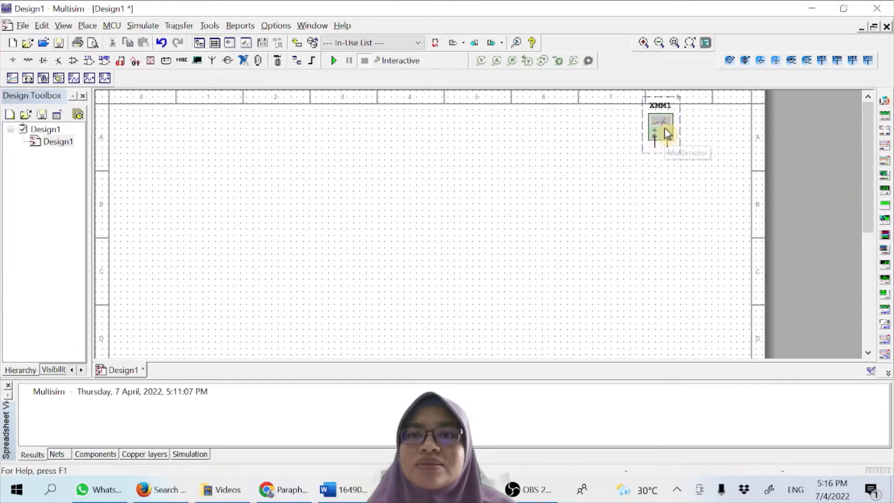
double_click(661, 131)
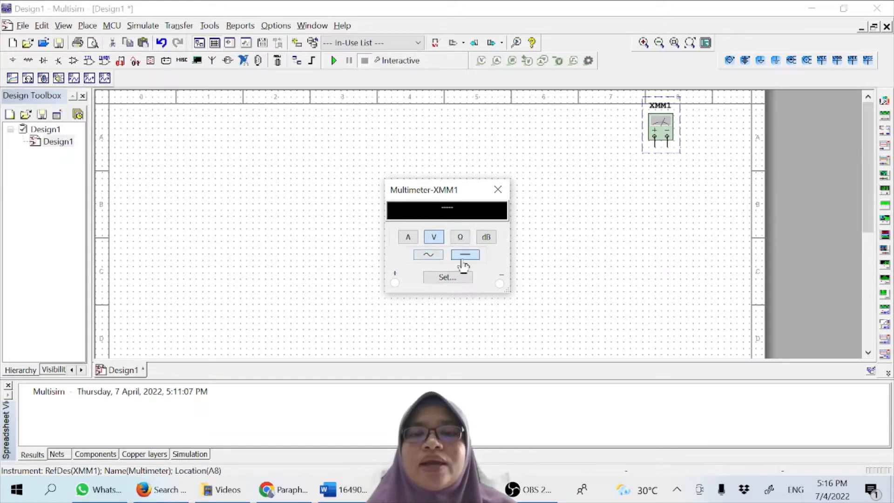
click(498, 190)
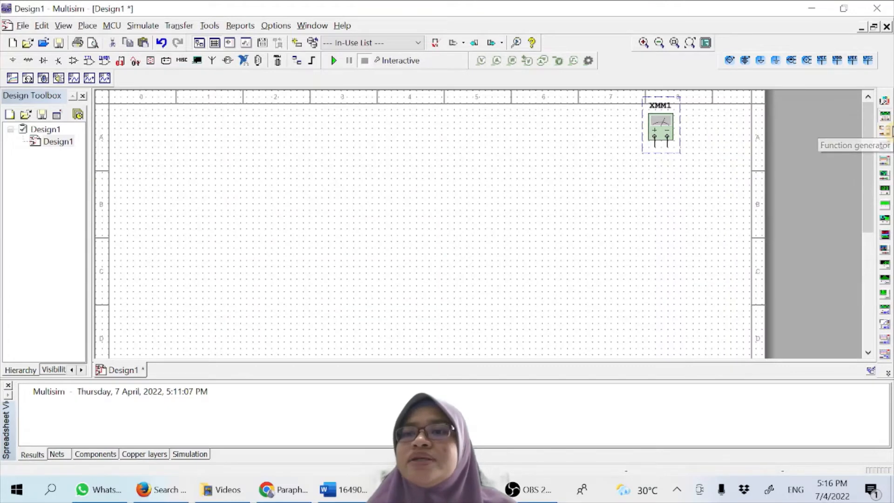
Place a function generator below the multimeter and view its waveform and signal options
click(887, 125)
click(640, 209)
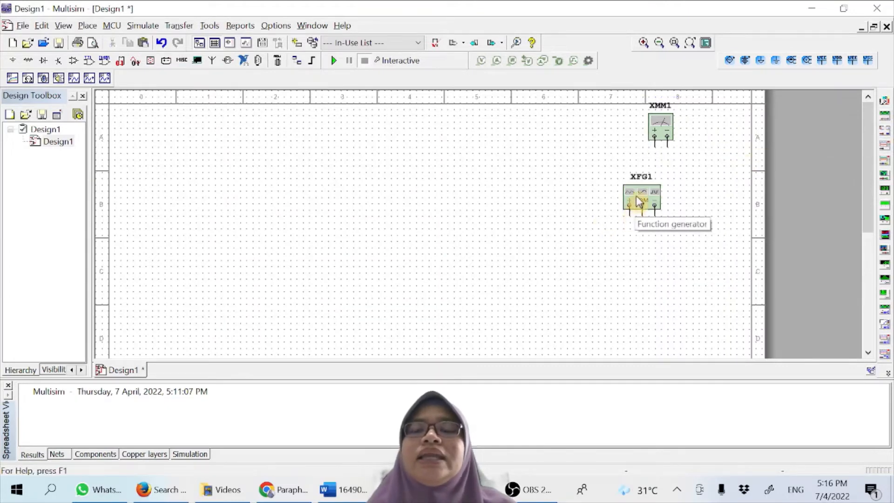
double_click(638, 204)
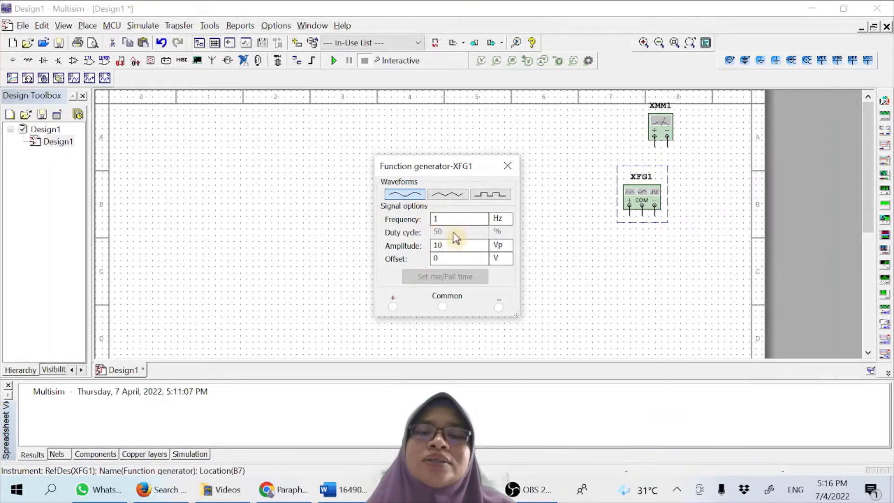
click(508, 167)
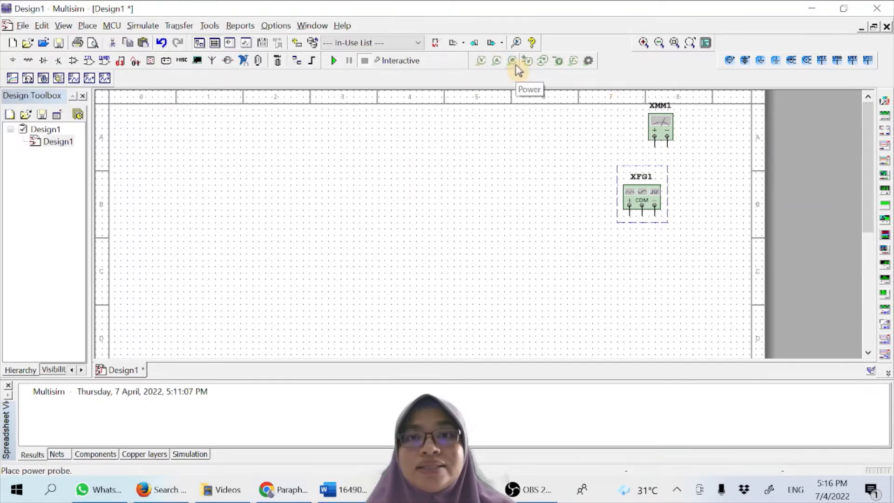
Hide the Place probe toolbar and show it again
right_click(473, 126)
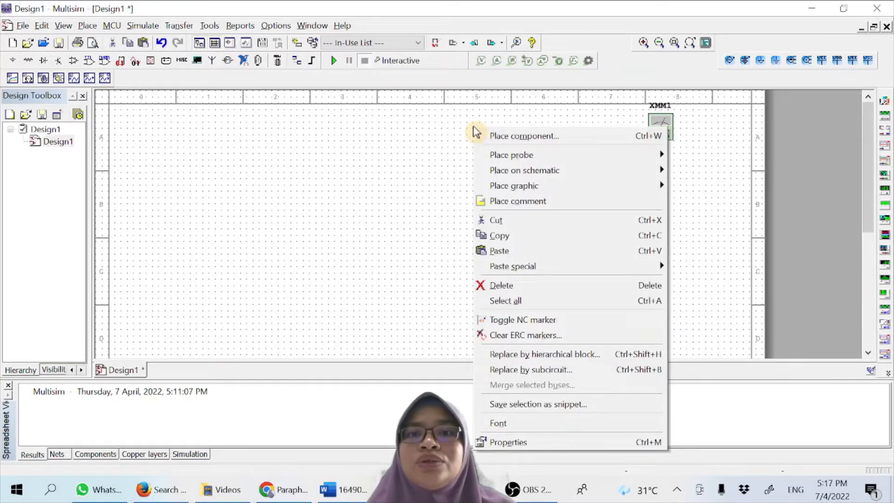
click(616, 63)
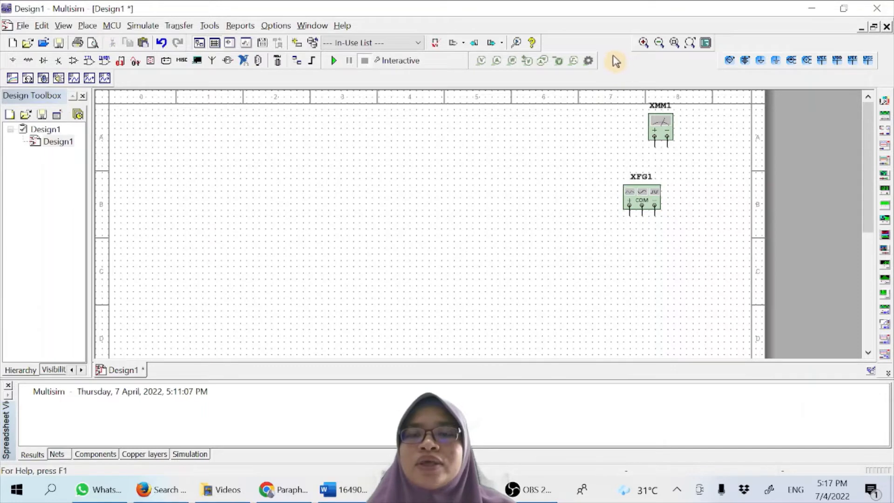
right_click(603, 65)
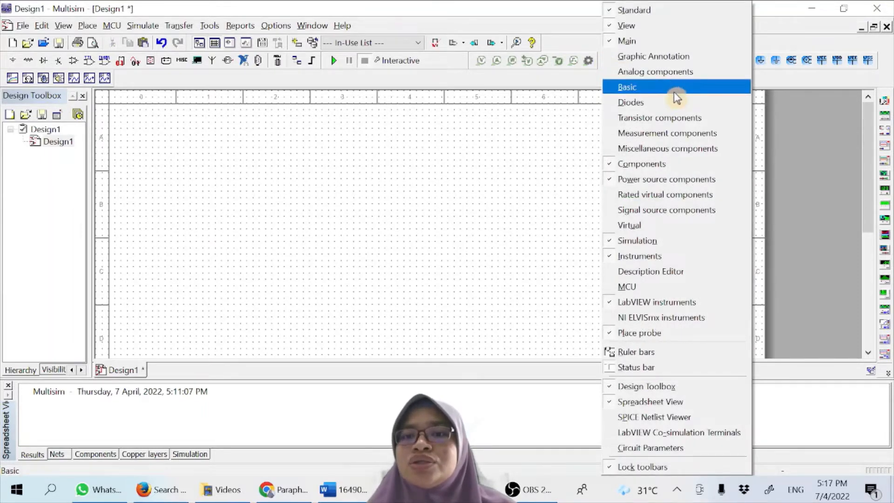
click(622, 334)
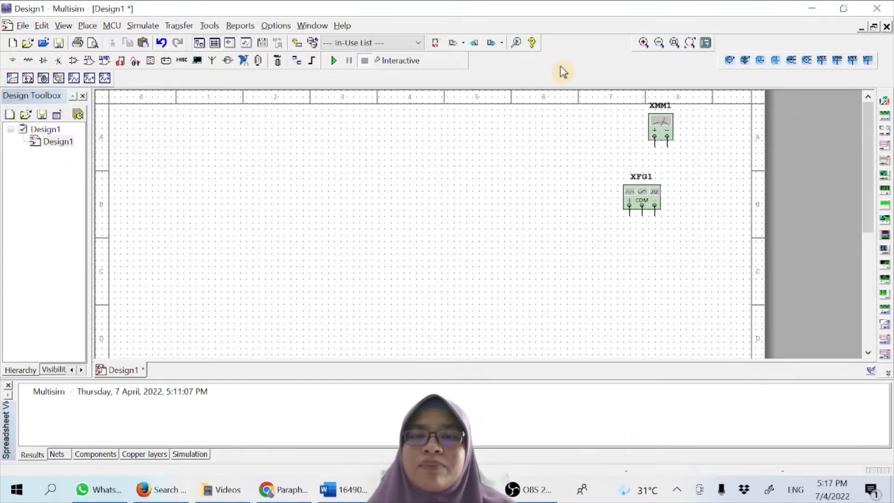
right_click(543, 74)
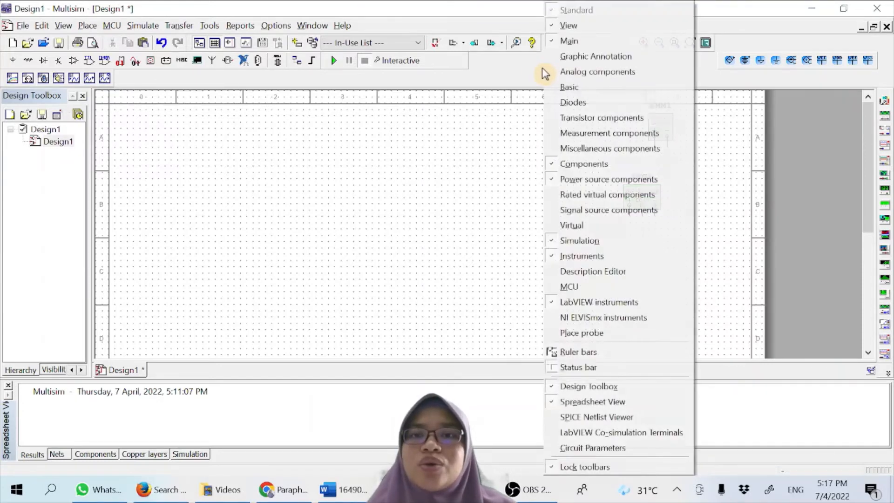
click(591, 333)
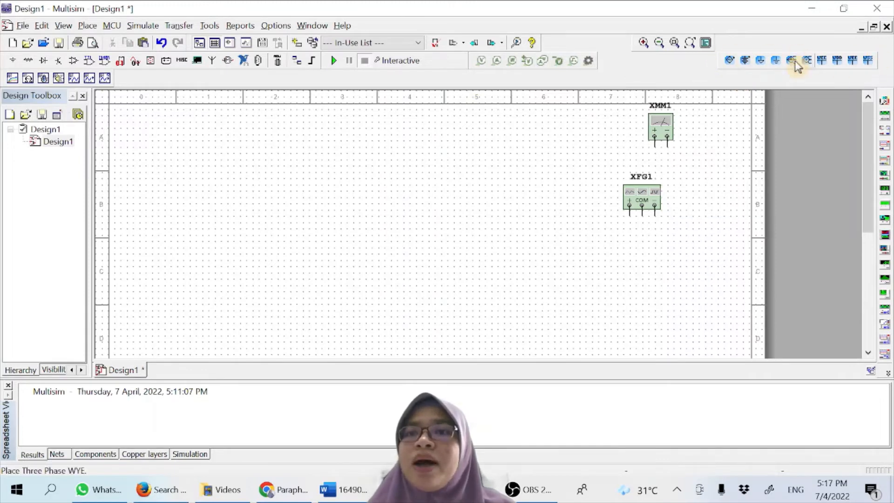
Hide the Power source components toolbar and show it again
right_click(694, 75)
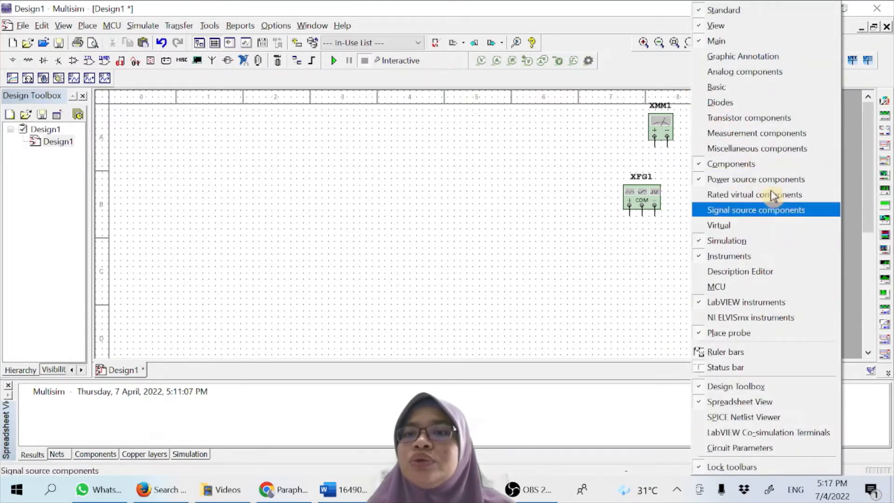
click(725, 183)
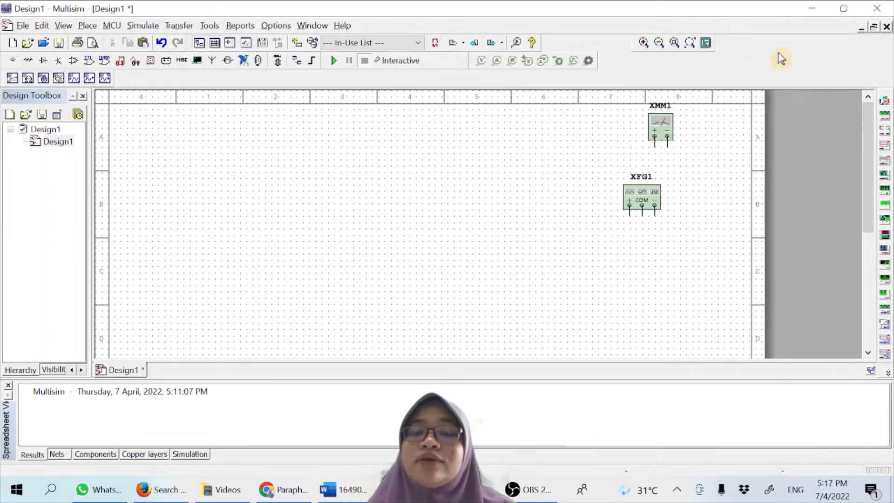
right_click(746, 66)
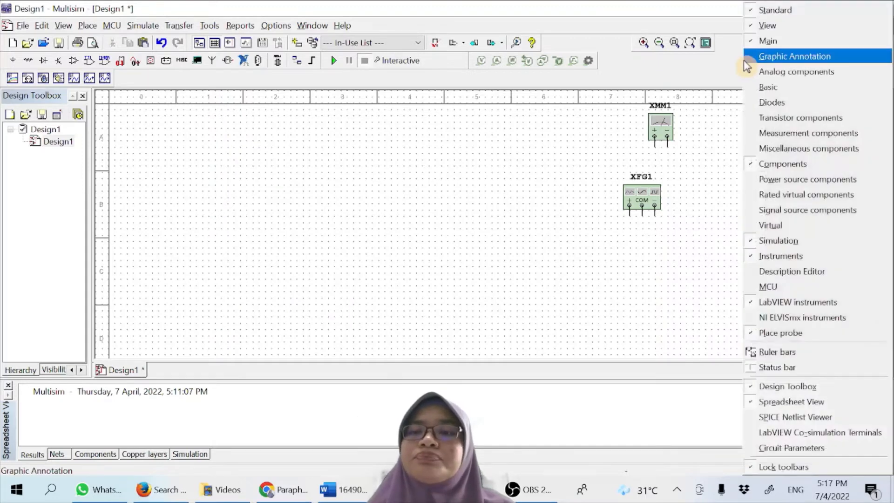
click(772, 181)
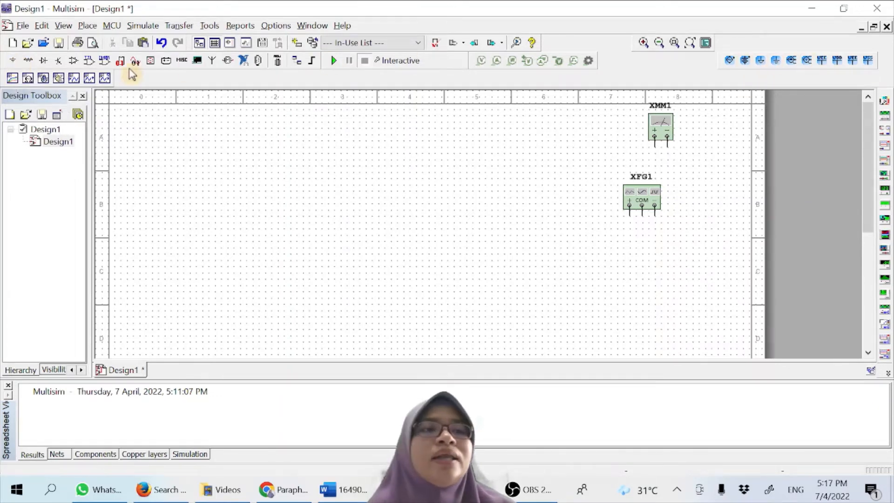
Browse the component database's POWER_SOURCES family and the Basic group without placing a part
click(13, 64)
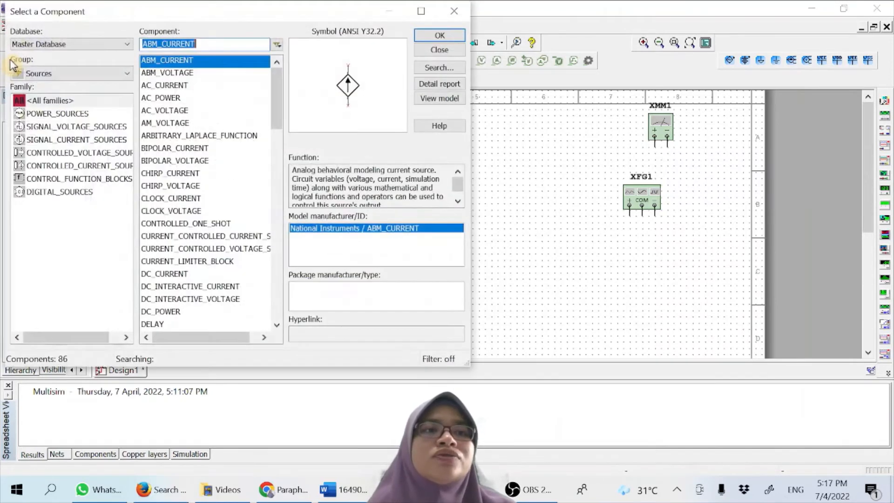
click(75, 115)
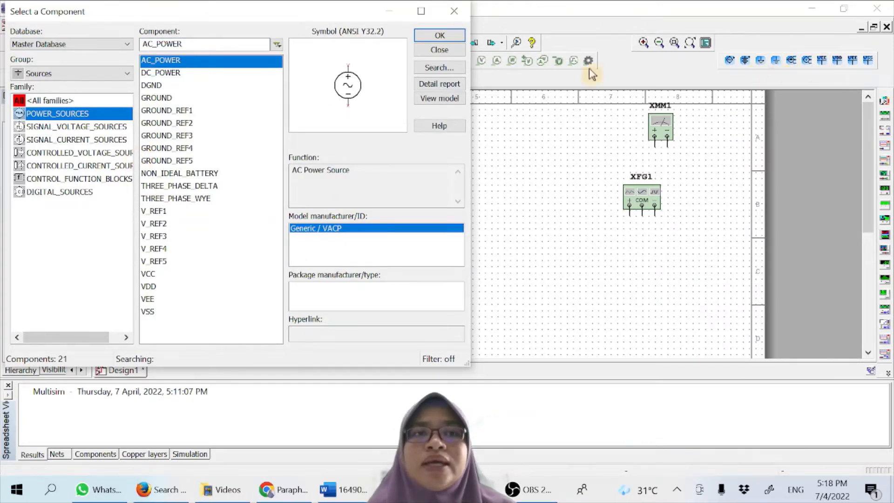
click(454, 11)
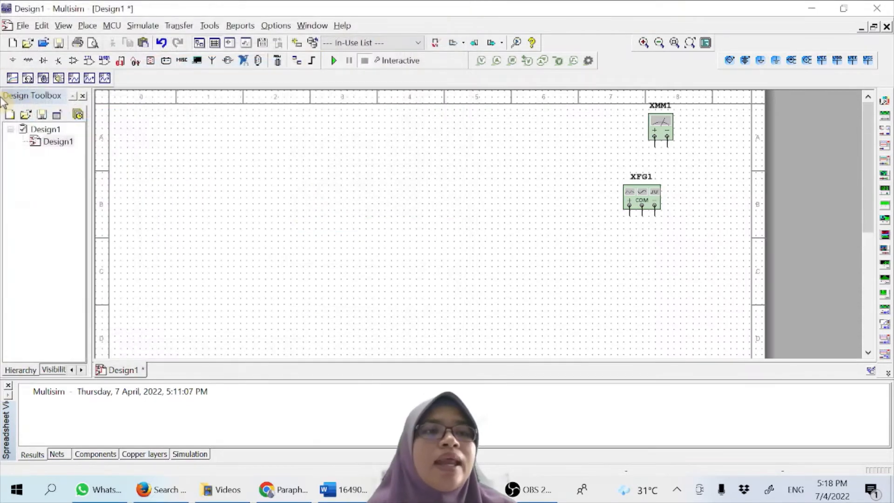
click(28, 69)
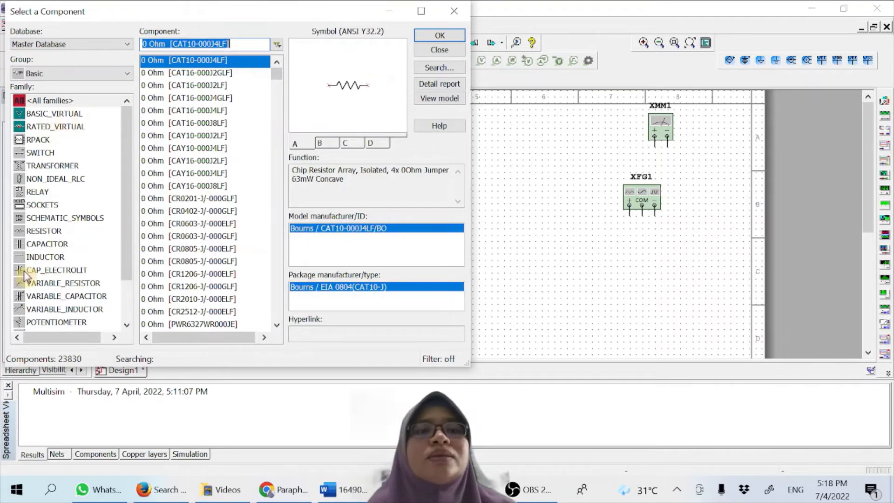
click(432, 52)
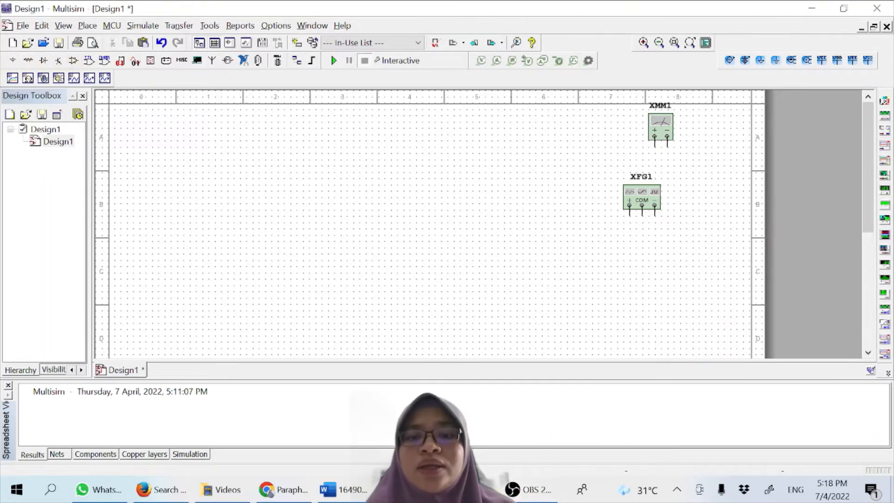
Check the hand-drawn circuit in Paint, return to Multisim and place a 12 V DC power source on the sheet
click(469, 490)
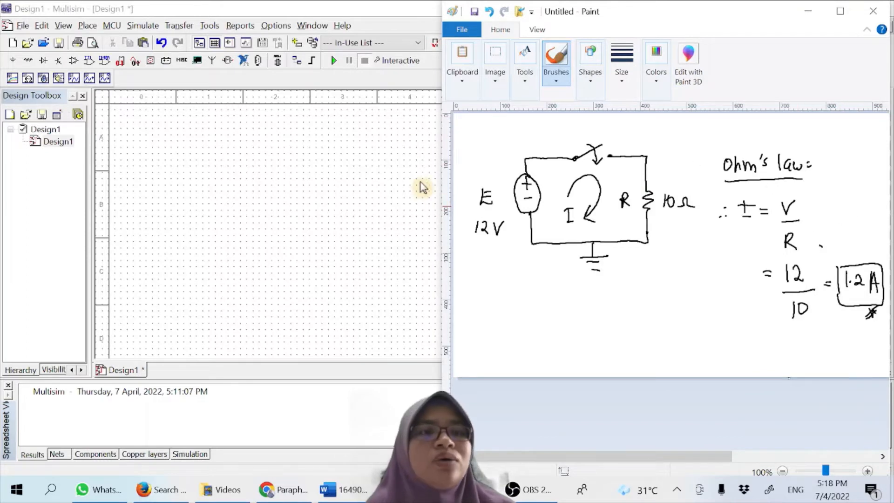
click(334, 210)
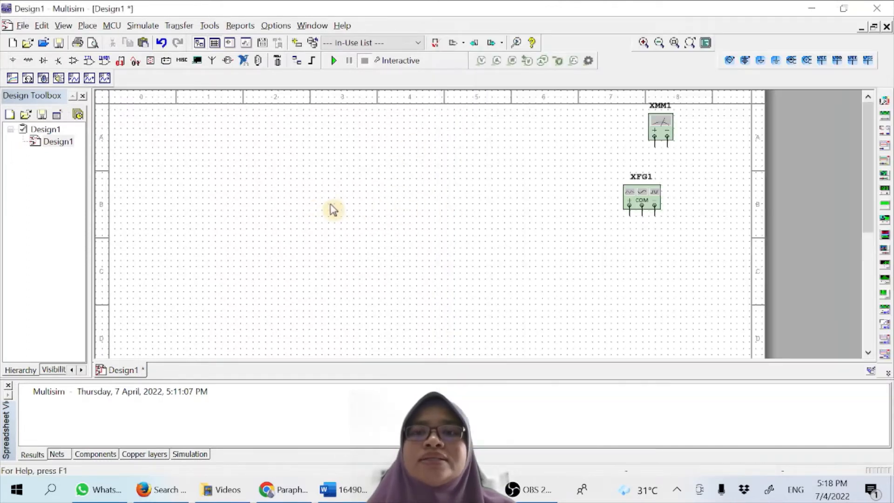
click(747, 61)
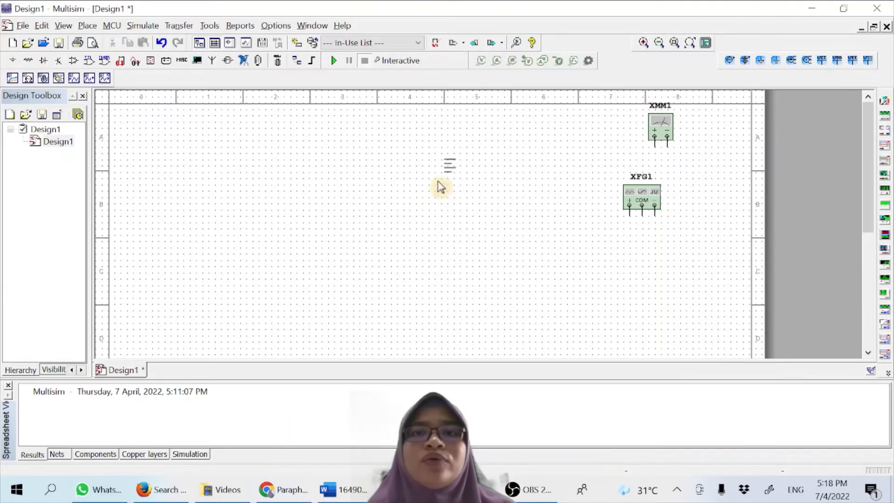
click(292, 206)
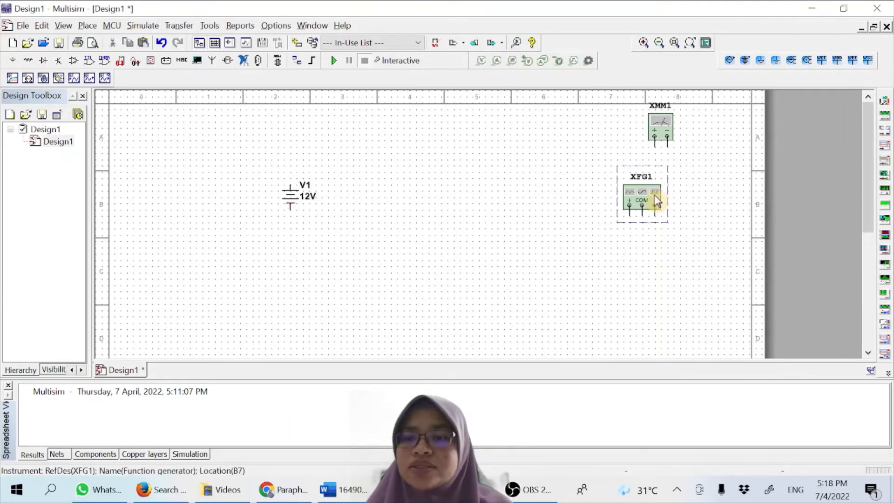
Delete the function generator and the multimeter, and move the 12 V source toward the left side of the schematic sheet
key(Delete)
click(658, 124)
key(Delete)
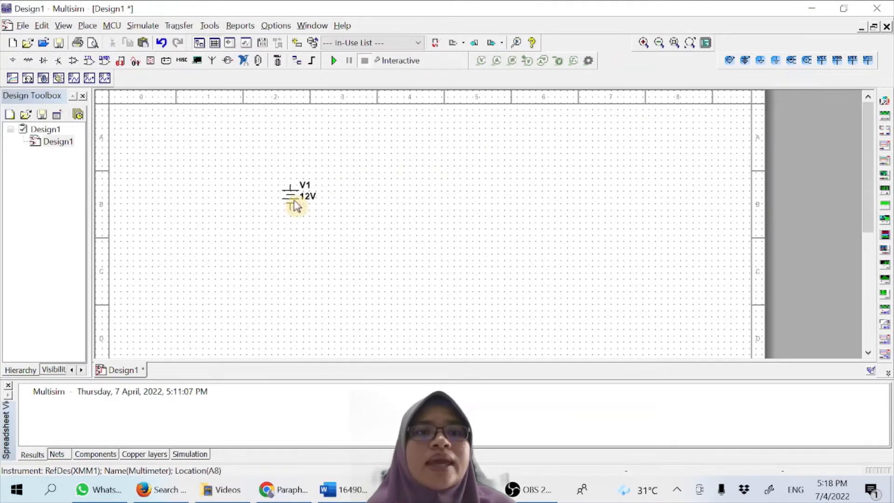
drag(294, 206, 219, 217)
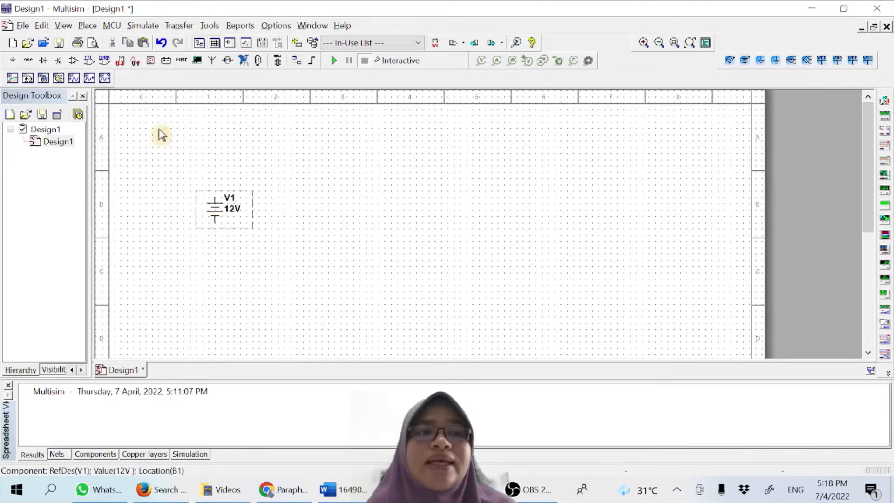
Place a 1k resistor from the Basic group's RESISTOR family to the right of the 12 V source
click(29, 62)
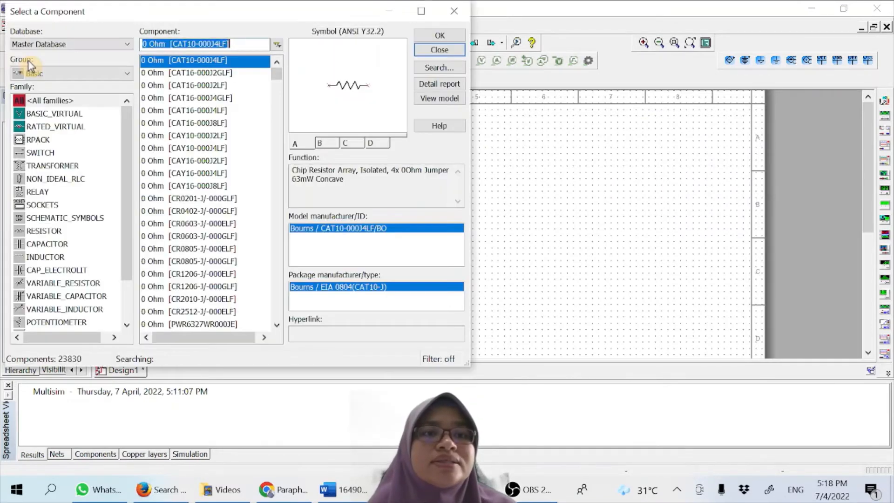
click(45, 231)
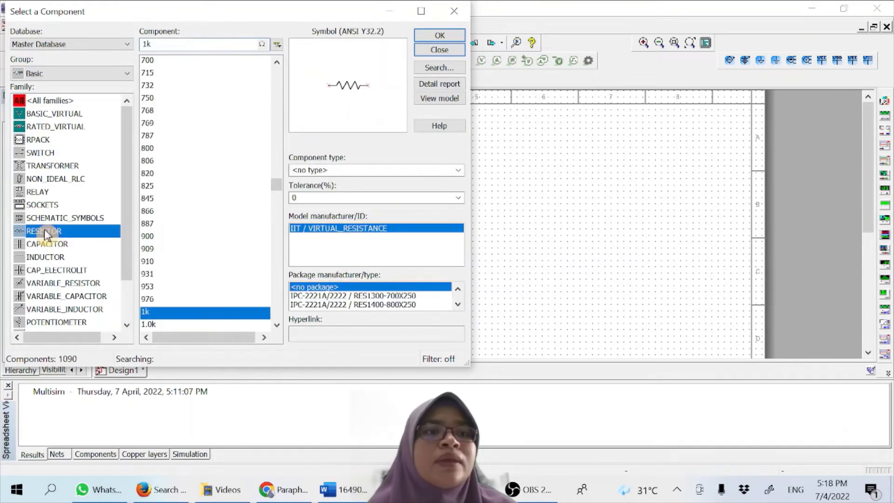
scroll(157, 237, up, 9)
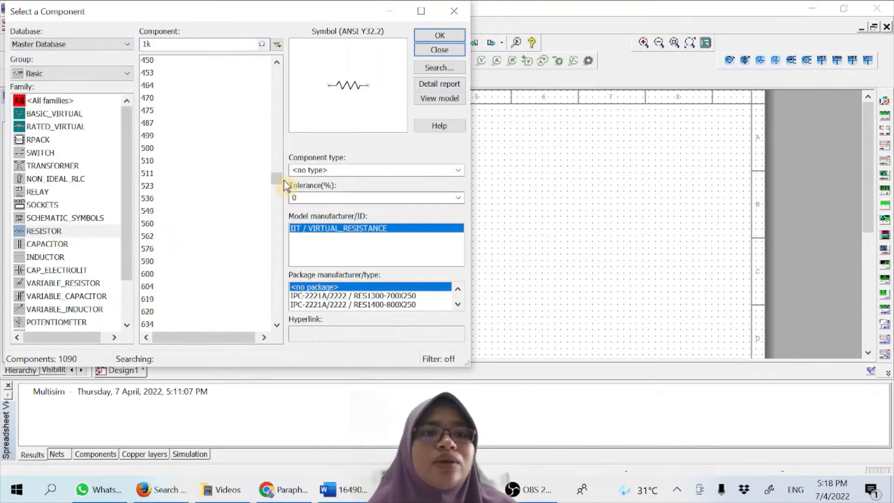
drag(279, 179, 281, 90)
scroll(179, 314, down, 2)
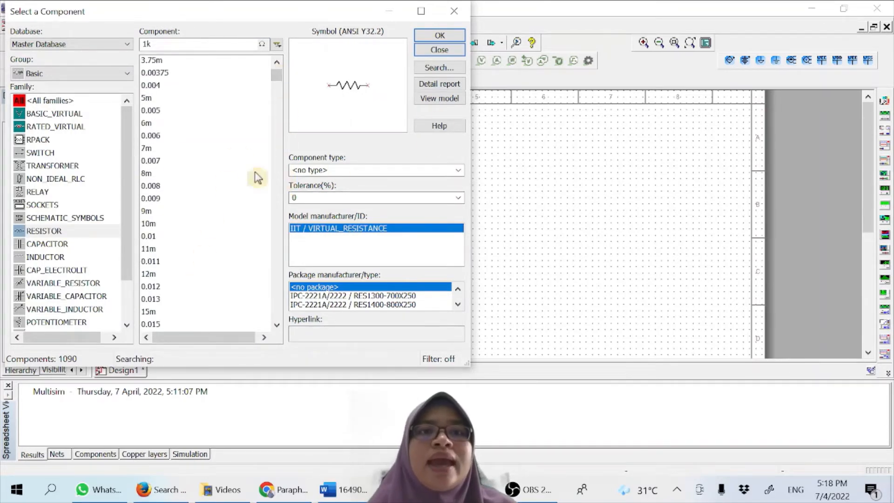
click(454, 33)
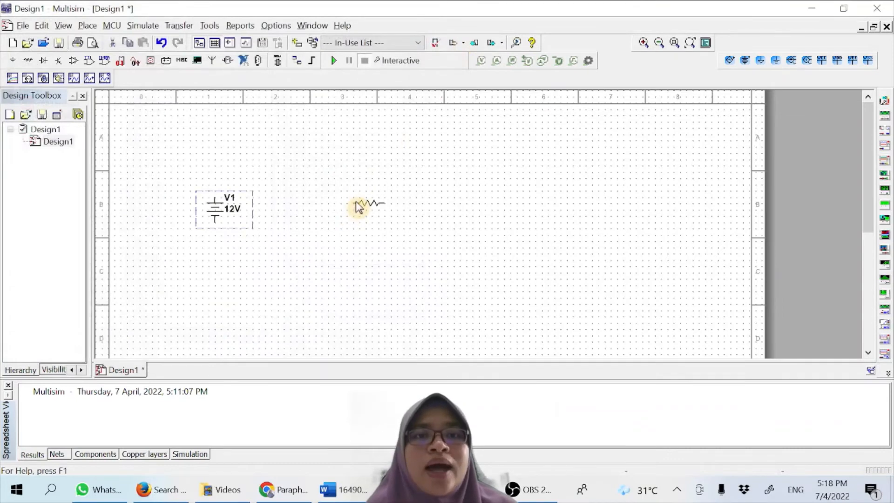
click(357, 200)
click(441, 51)
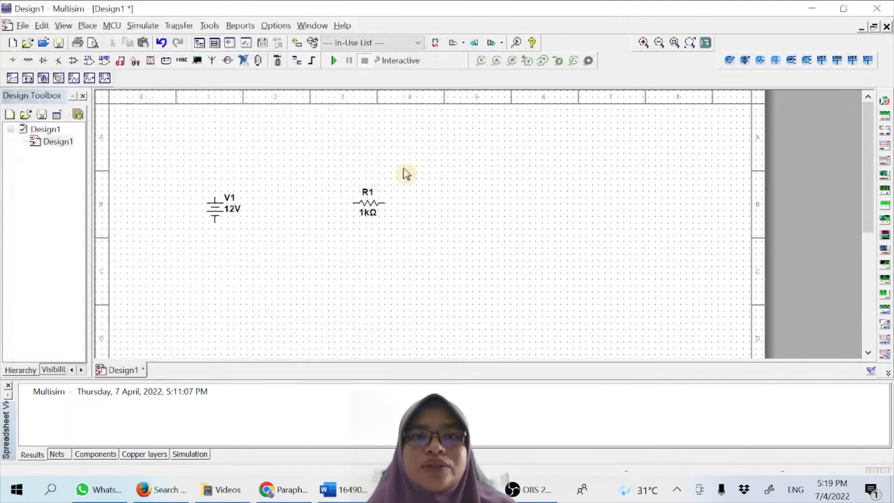
Rotate the resistor 90° clockwise and set its resistance to 10 Ω
right_click(362, 204)
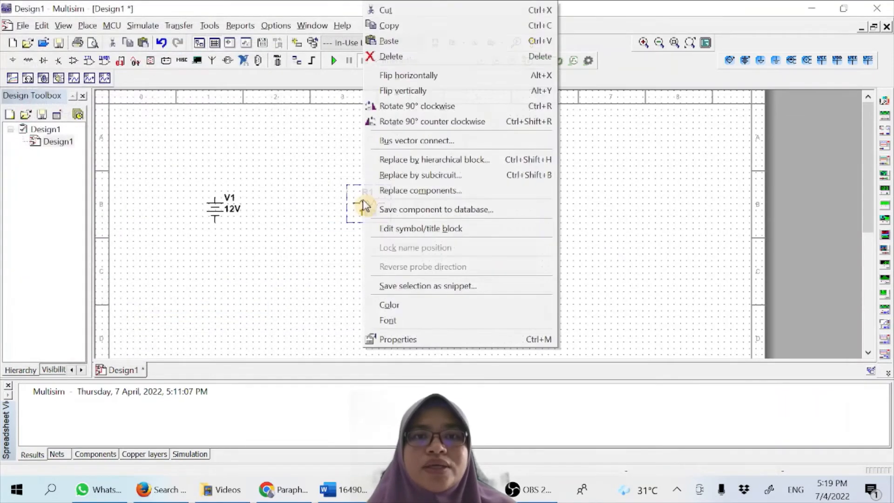
click(392, 108)
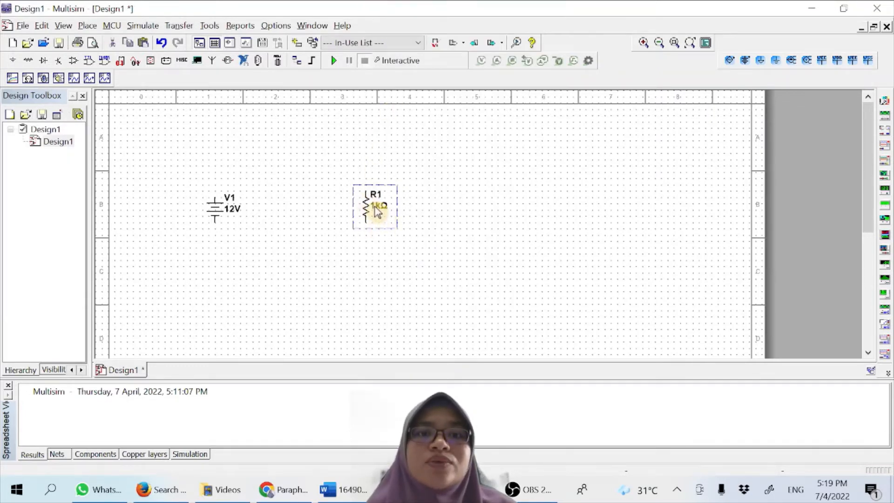
double_click(375, 209)
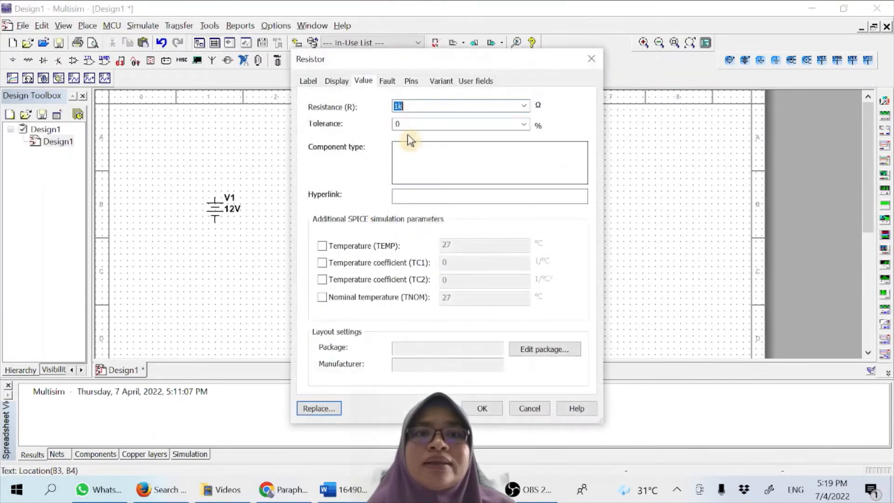
text(10)
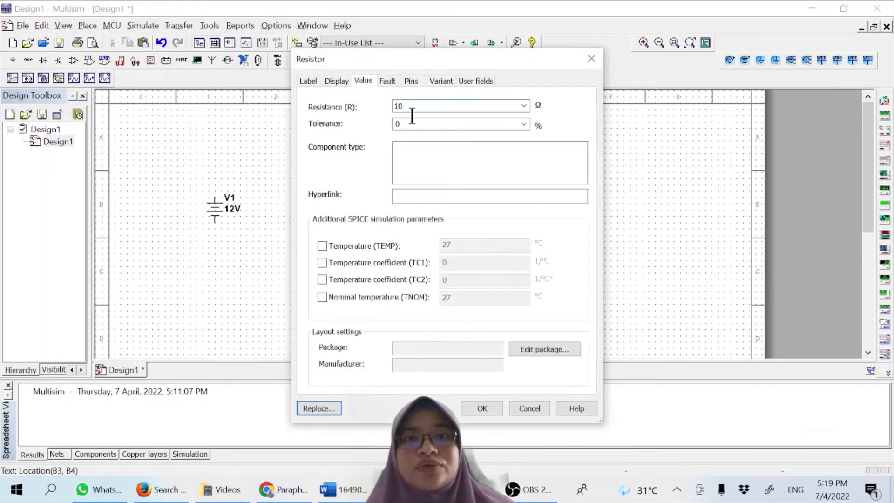
click(483, 408)
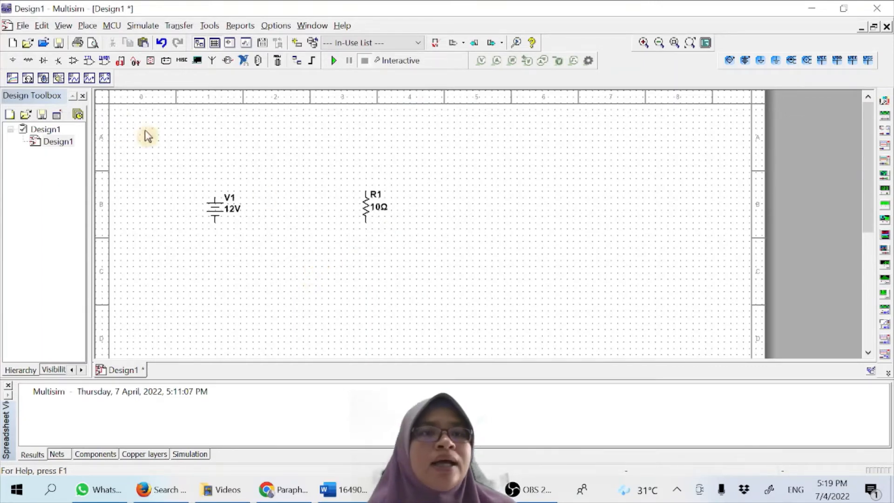
click(12, 62)
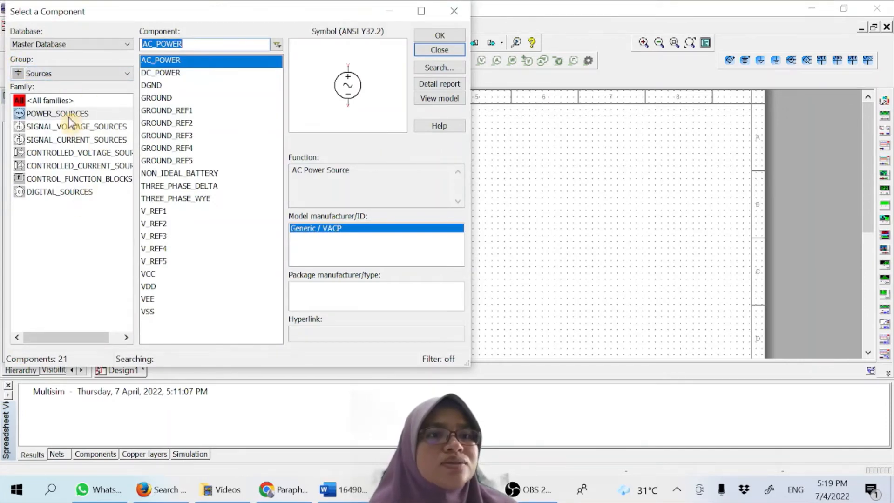
click(54, 74)
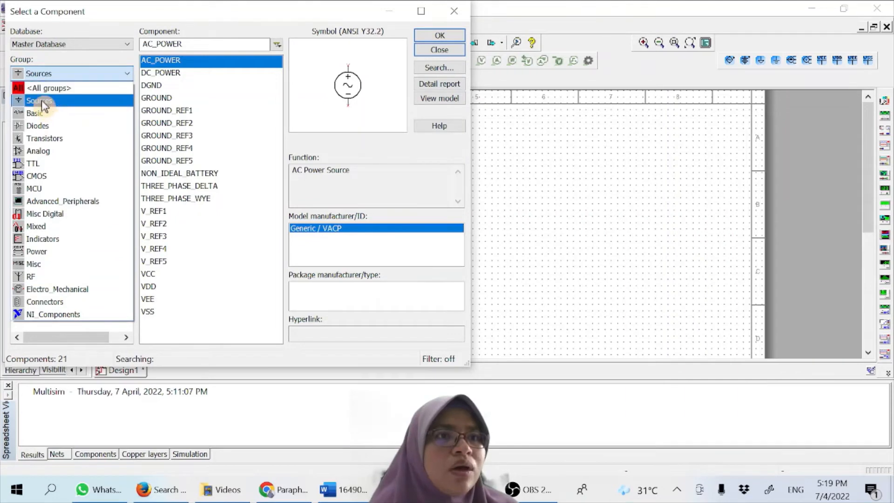
click(38, 111)
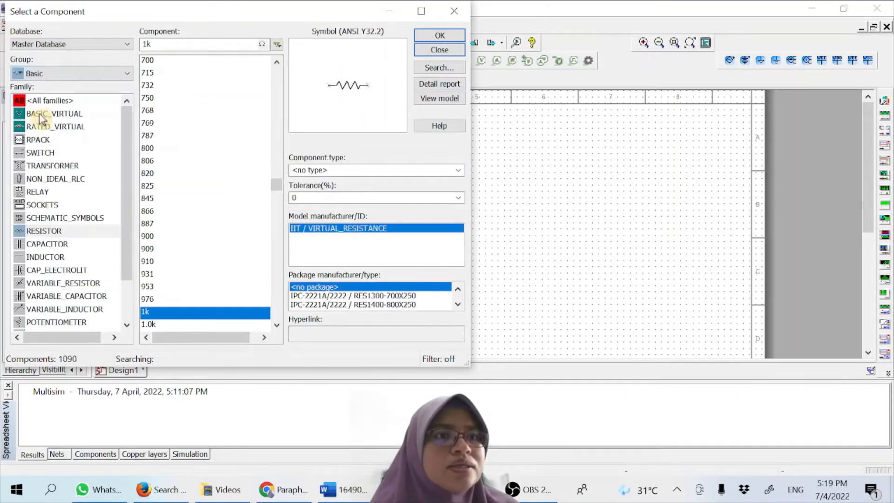
double_click(46, 153)
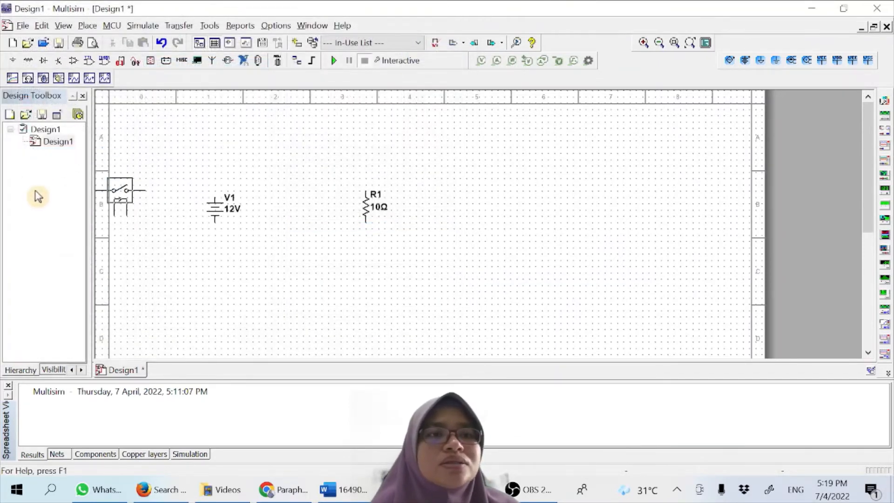
Place an SPST switch from the Basic group's SWITCH family above and between the source and the resistor
click(13, 63)
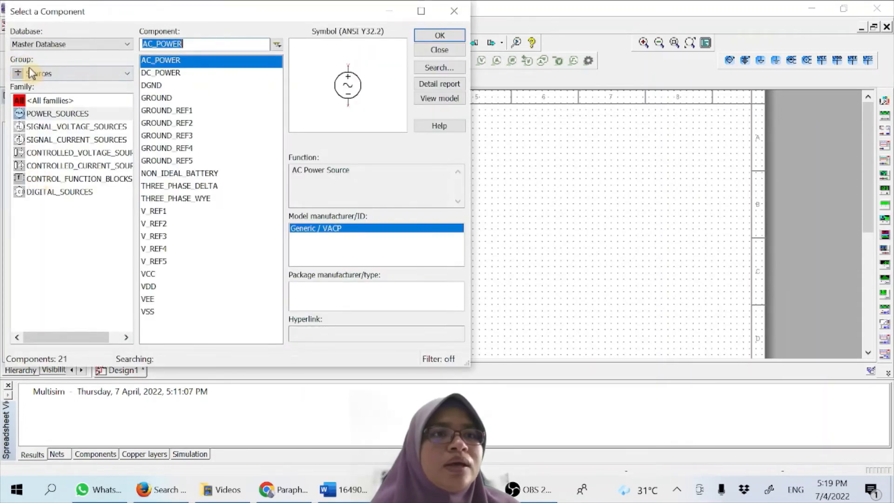
click(32, 73)
click(35, 113)
click(40, 153)
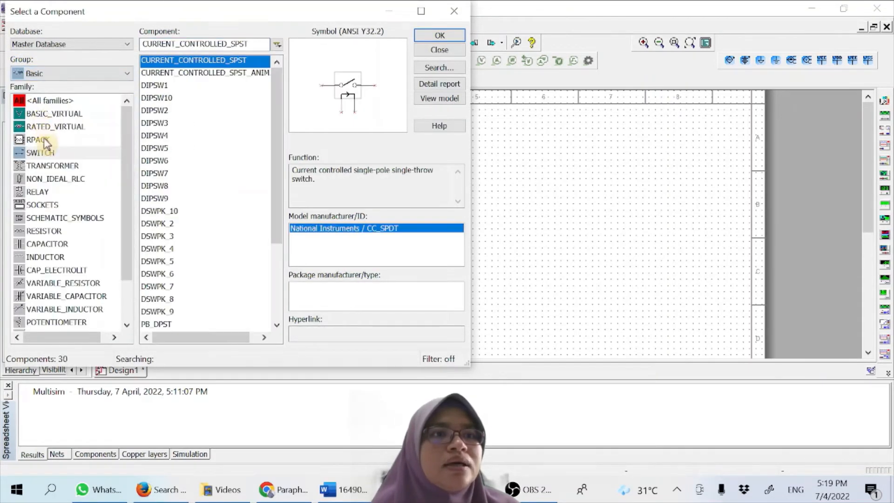
scroll(182, 160, down, 3)
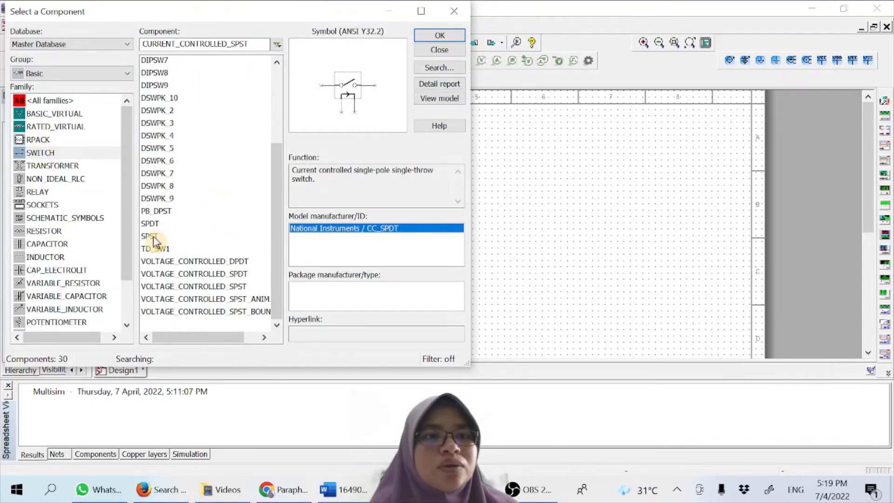
click(149, 236)
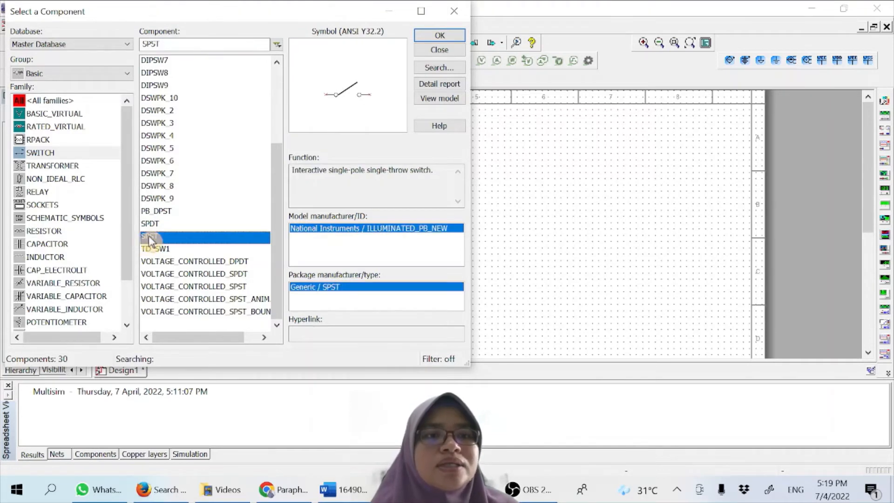
click(440, 36)
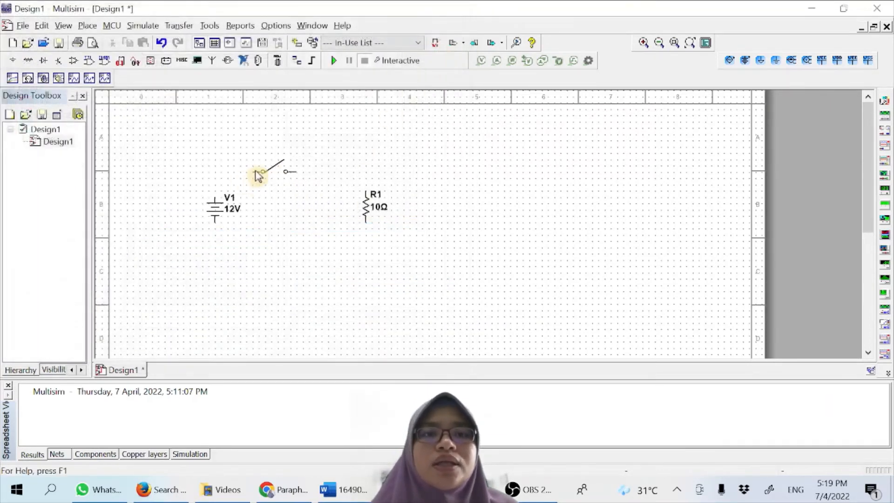
click(266, 182)
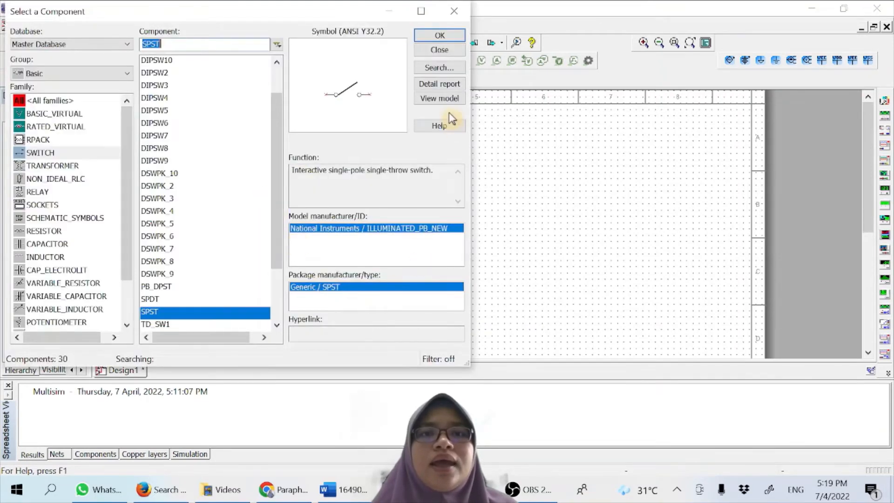
click(439, 50)
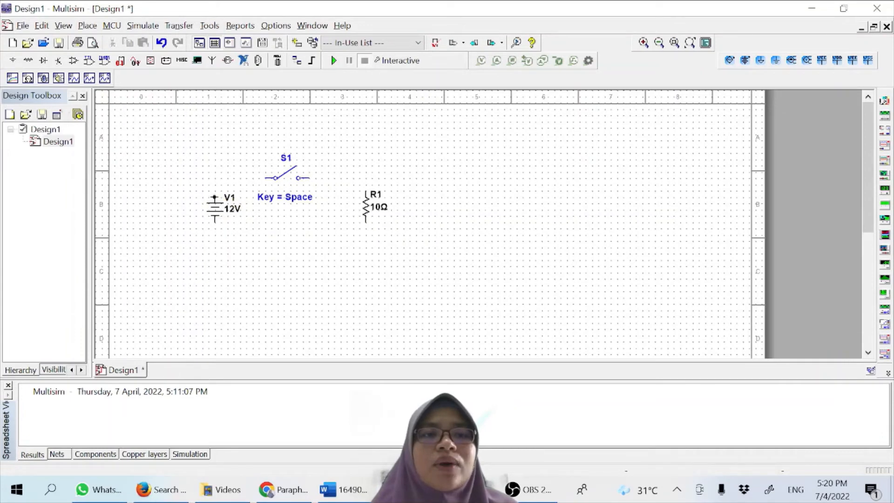
Wire the source, switch and resistor into a single loop, and run and stop an interactive simulation
click(275, 177)
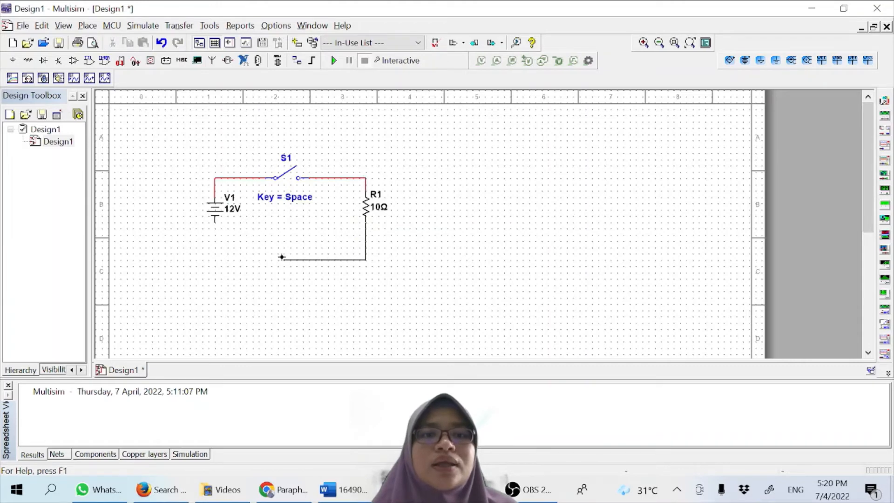
click(215, 223)
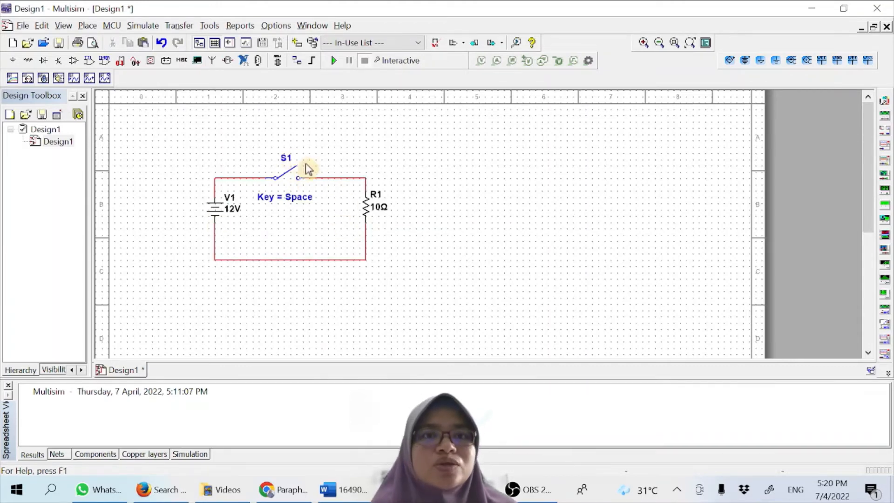
click(331, 61)
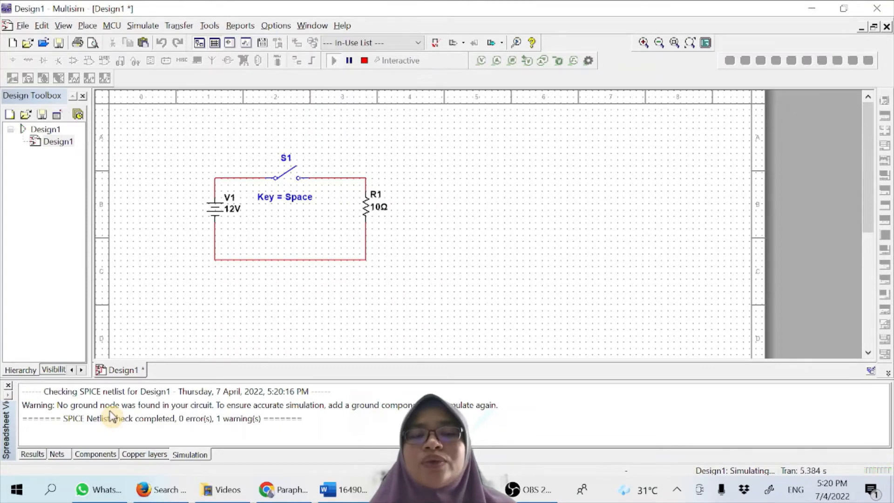
click(365, 62)
Connect a ground to the middle of the loop's lower wire, and run and stop the simulation again
click(775, 61)
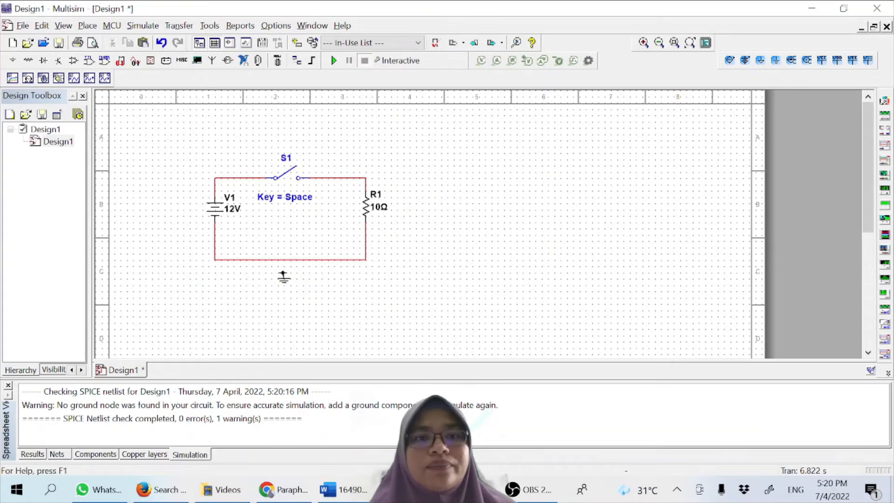
click(284, 266)
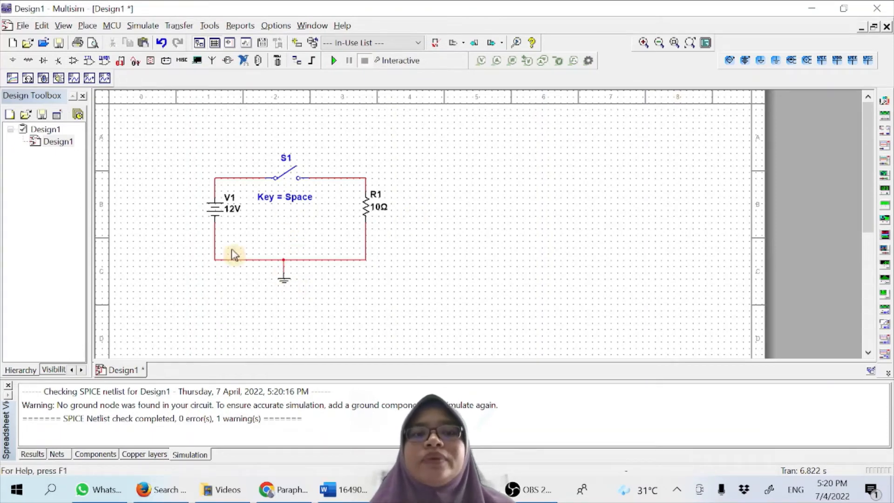
click(334, 62)
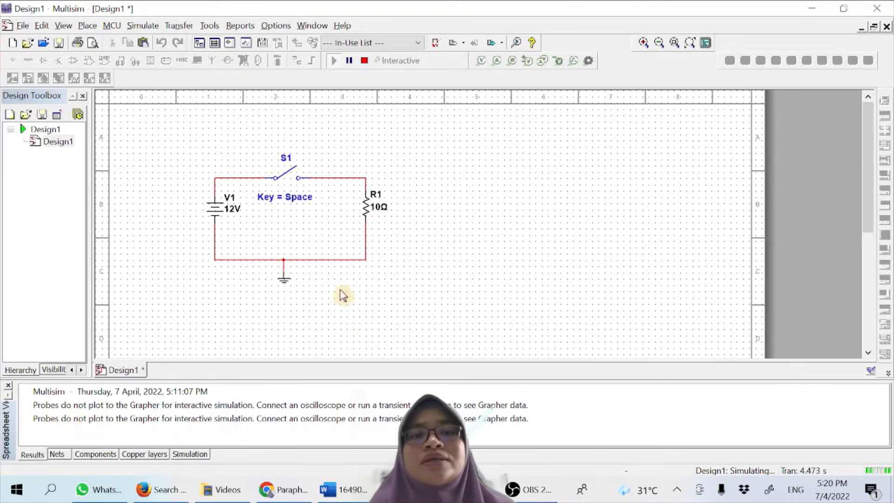
click(365, 61)
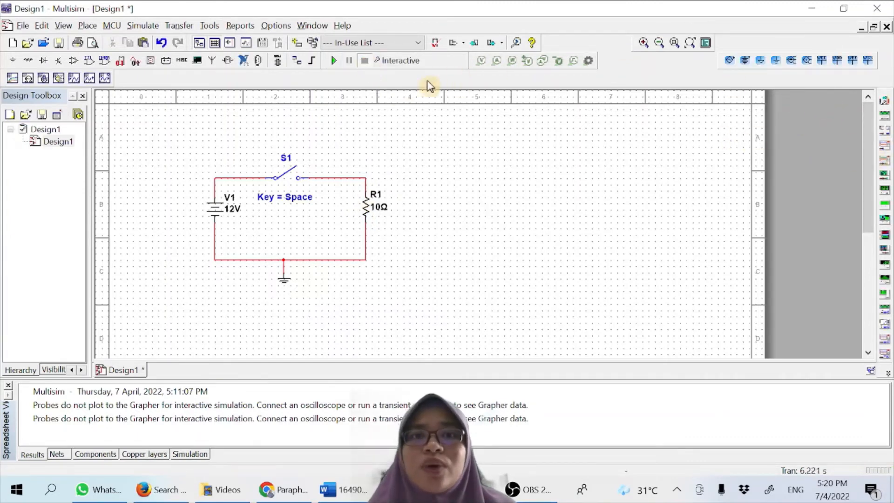
Close the switch and attach a current probe to the wire between it and the resistor, shifting the probe's readout box clear of the circuit
click(291, 178)
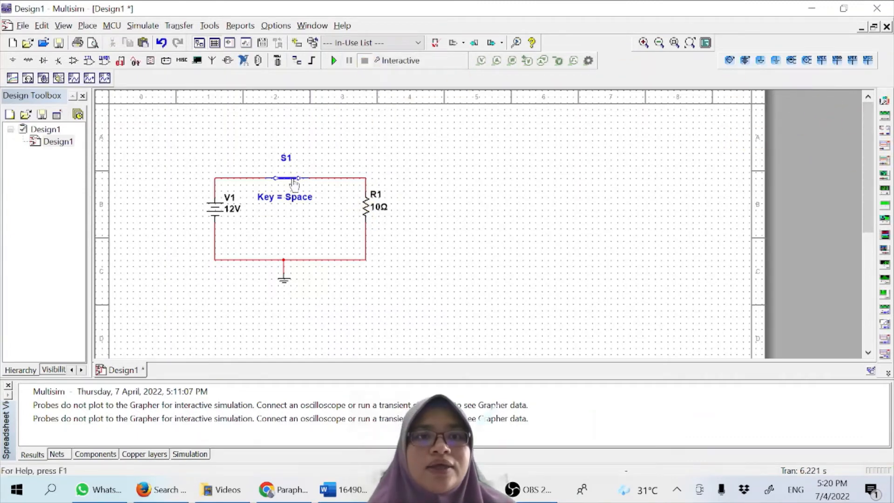
click(496, 60)
click(326, 177)
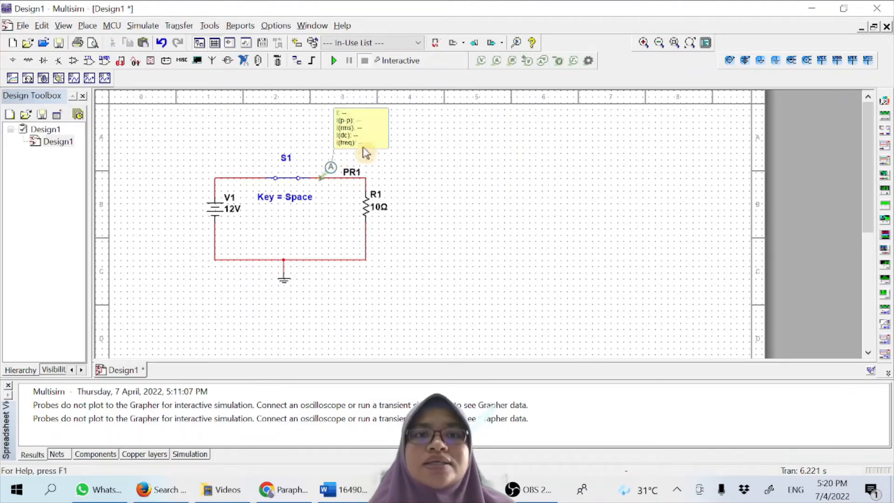
drag(381, 136, 394, 133)
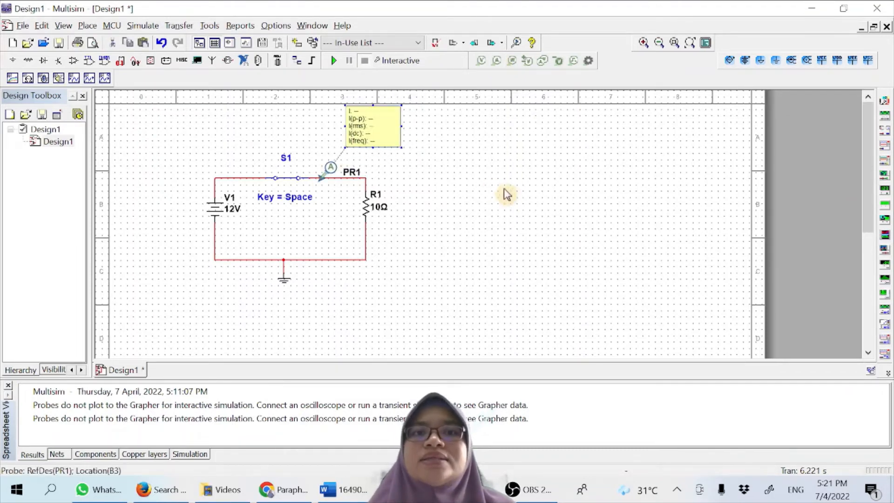
Move the resistor slightly down its branch and place a multimeter above and beyond the loop's upper corner on the resistor side
click(372, 211)
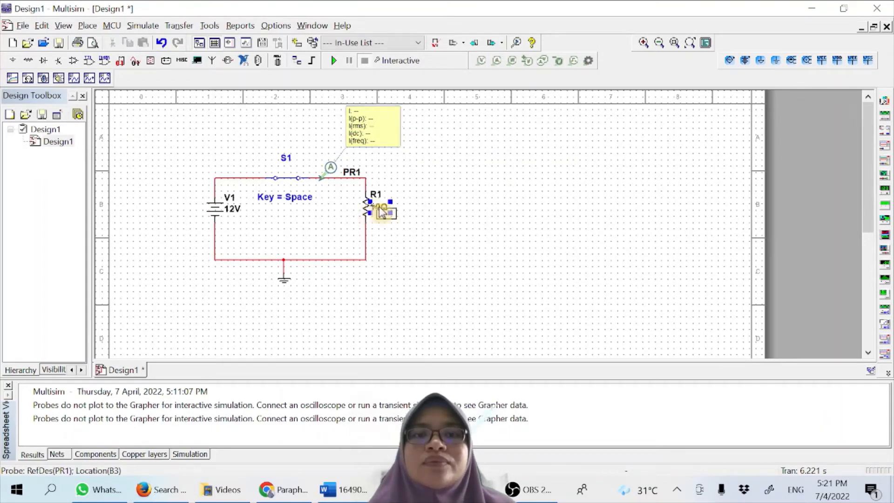
drag(367, 212, 365, 225)
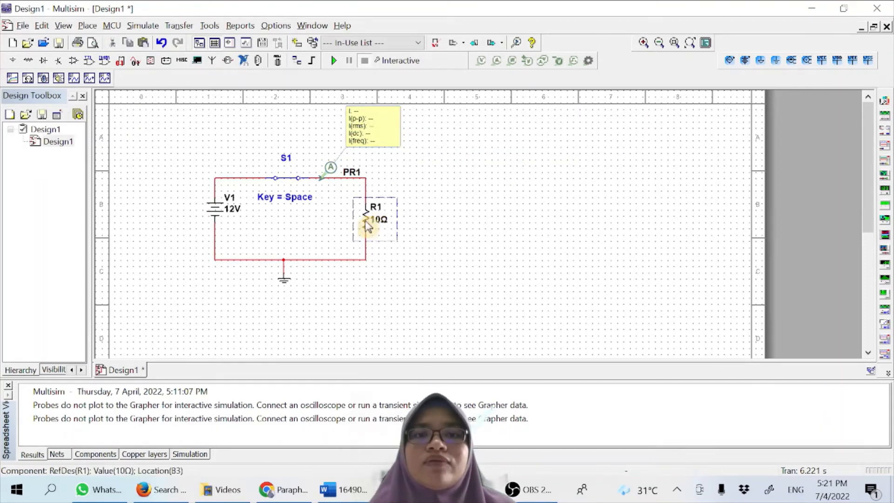
click(885, 103)
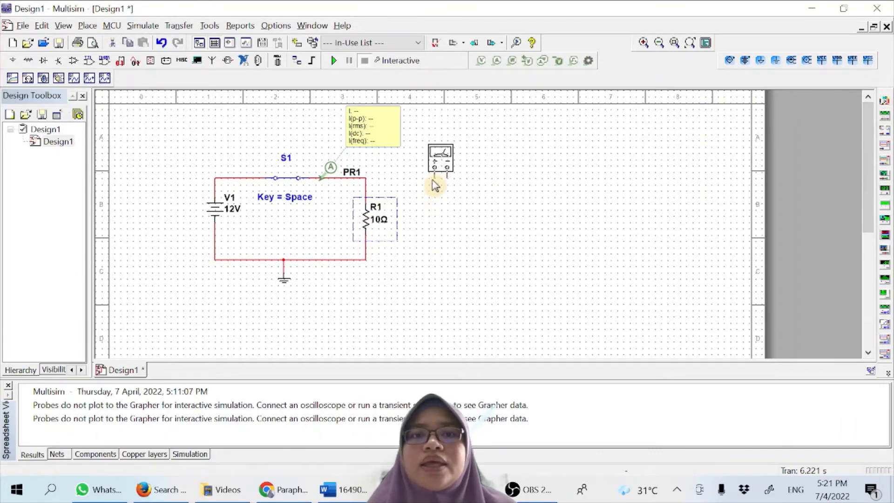
click(420, 173)
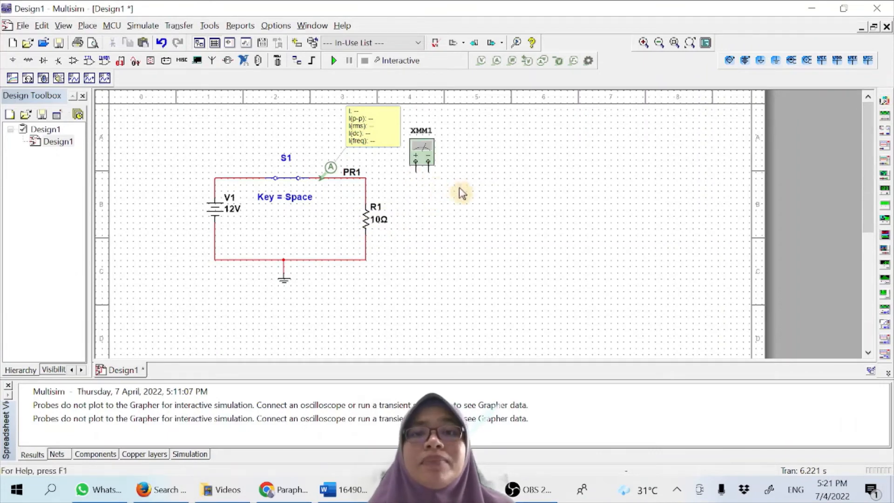
Delete the wire between the switch and the resistor, and move the current probe onto the wire between the source and the switch
click(365, 191)
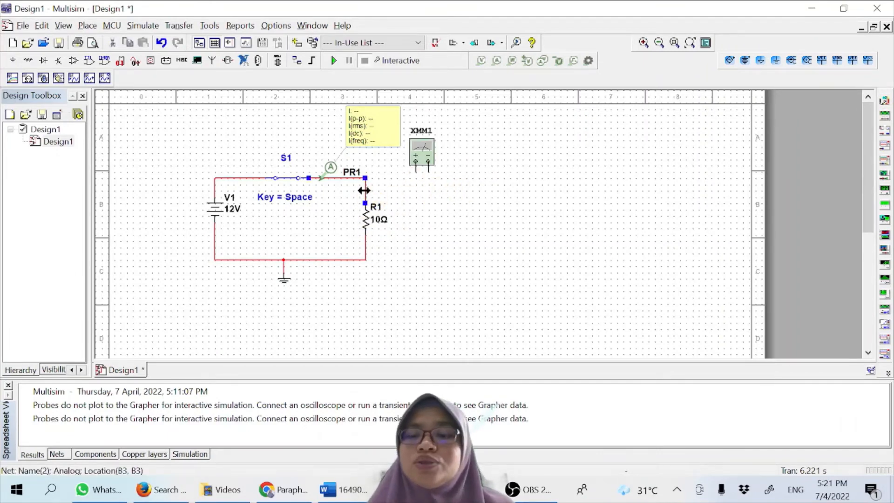
key(Delete)
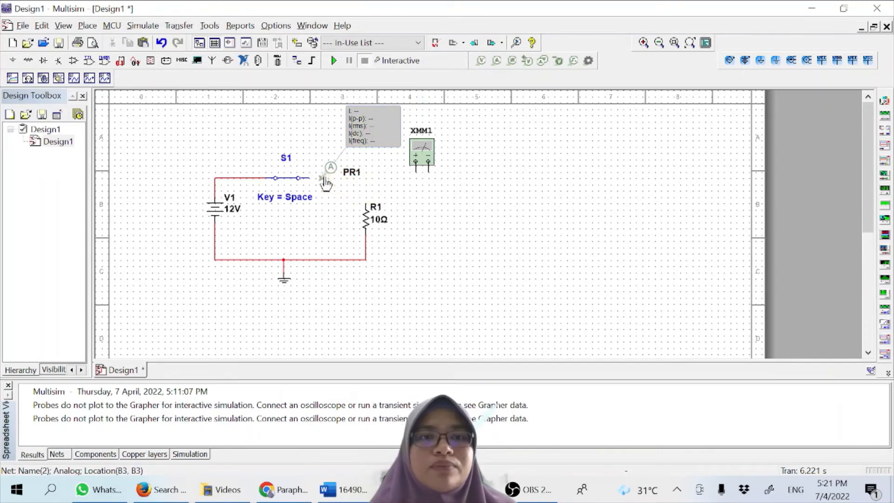
drag(325, 179, 233, 179)
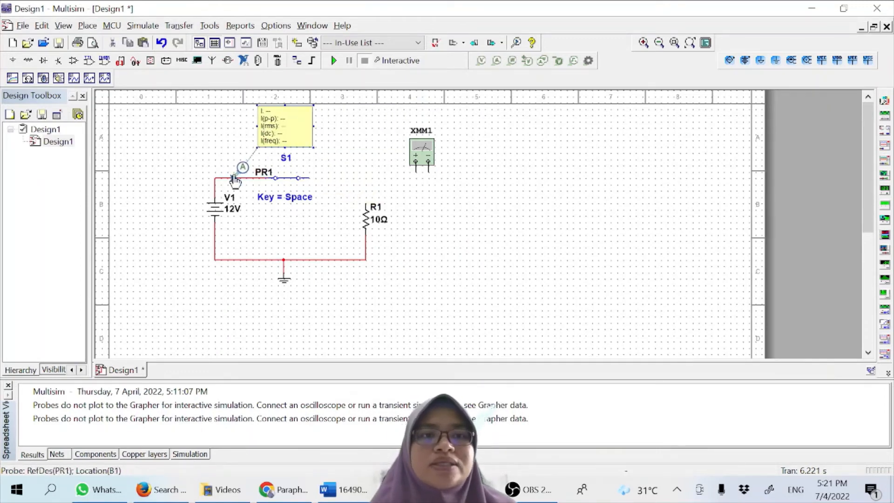
click(476, 234)
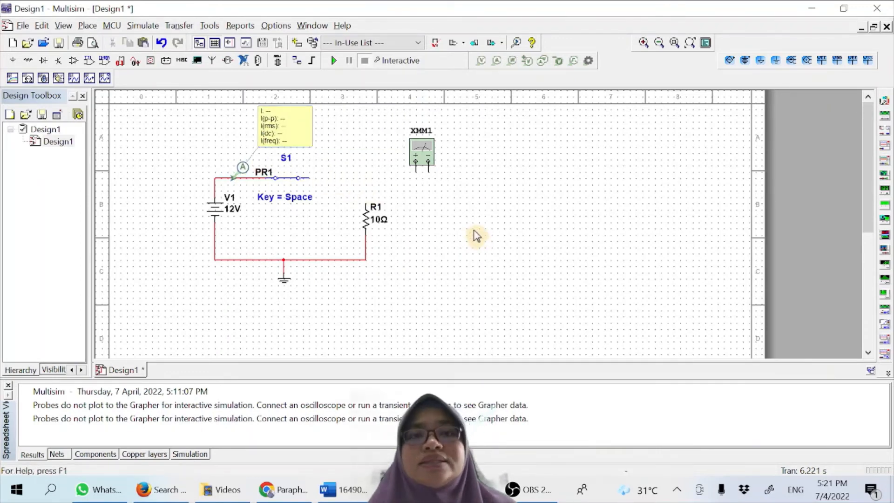
Wire the multimeter in series, with its positive terminal to the switch and its negative terminal to the resistor's upper end
click(412, 172)
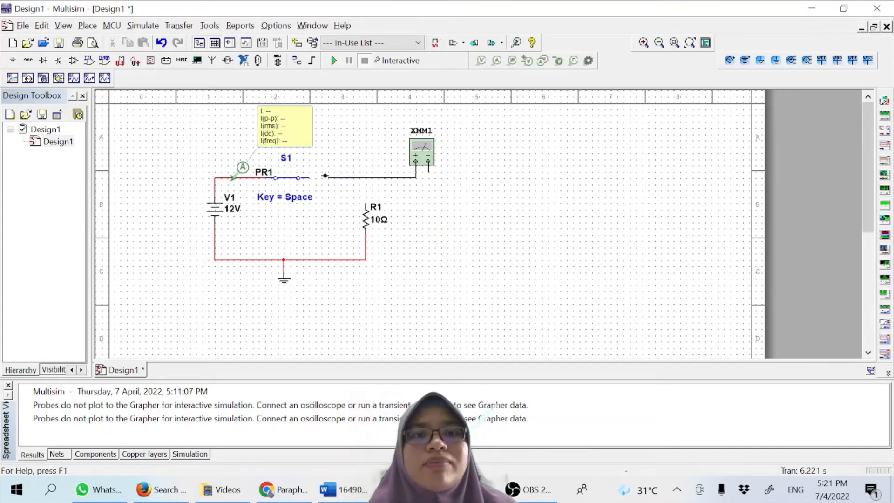
click(311, 177)
click(429, 171)
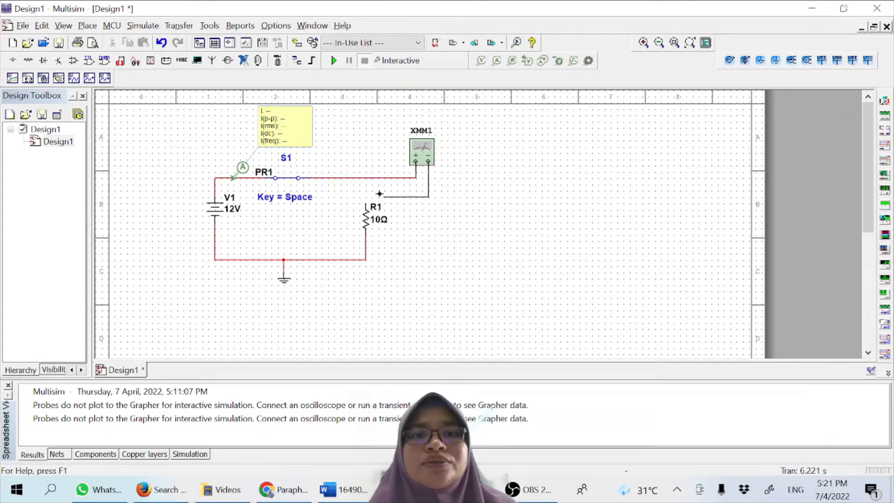
click(364, 200)
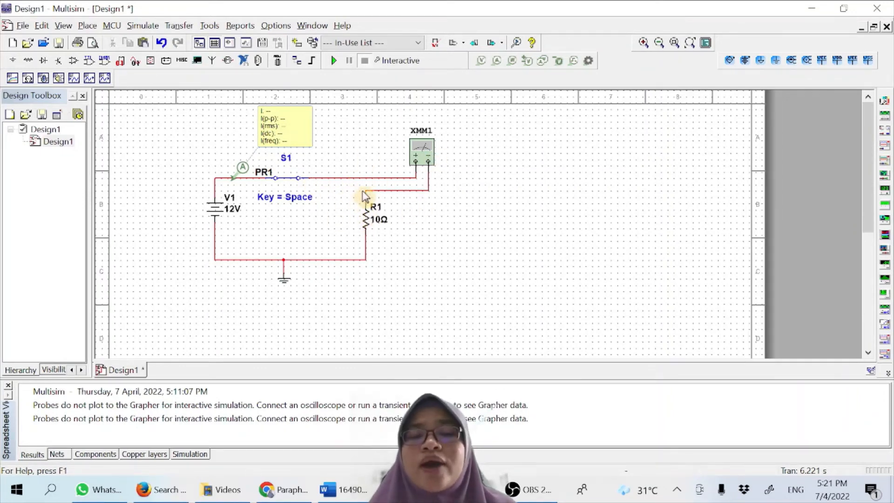
Set the series multimeter to measure DC current, with its display beside the circuit, and start the interactive simulation
double_click(421, 163)
drag(448, 187, 553, 129)
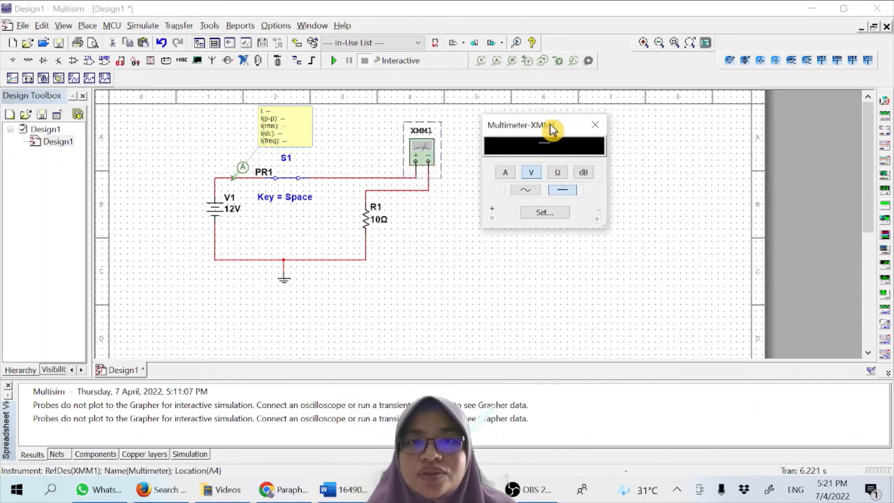
click(506, 173)
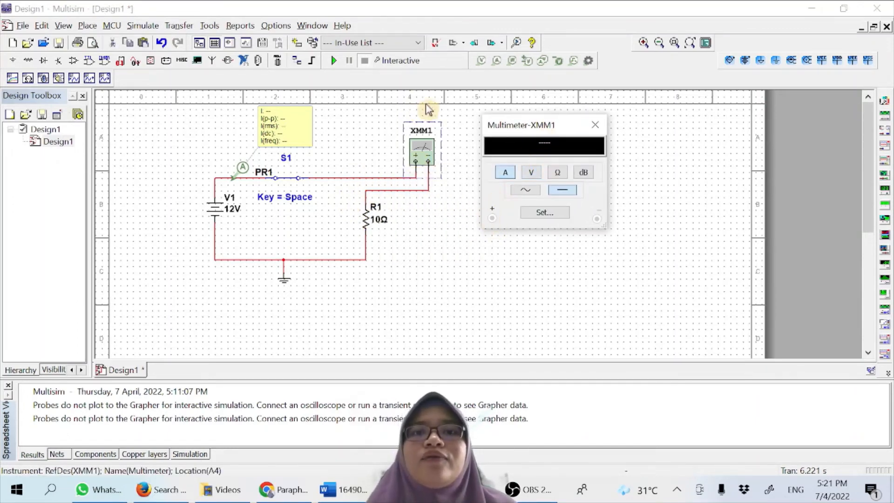
click(335, 60)
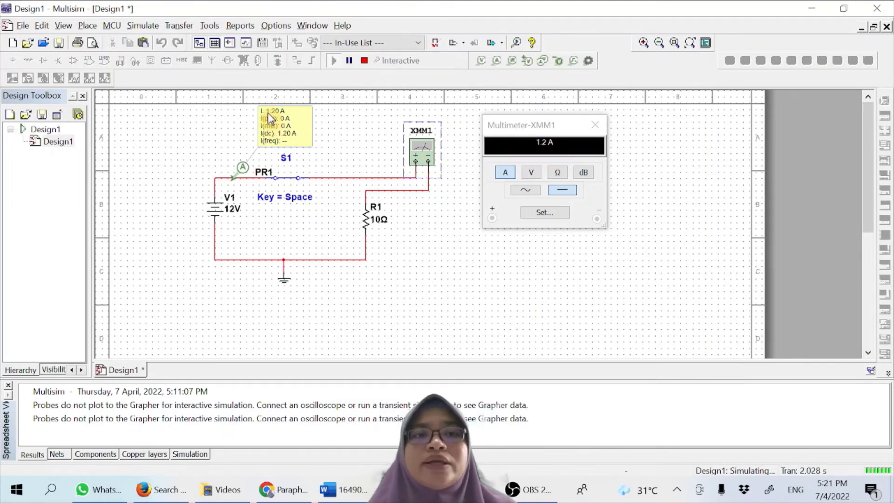
click(424, 300)
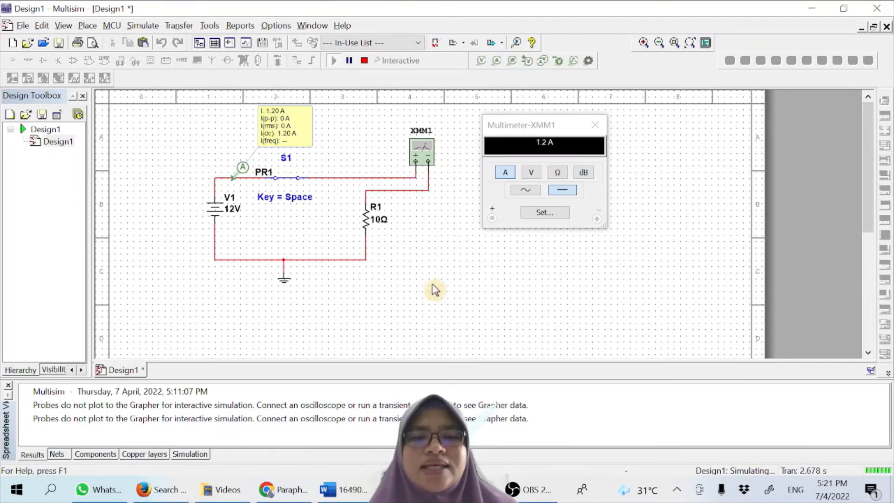
Compare the simulated current with the hand calculation in Paint, then close the multimeter display and stop the simulation
key(alt+Tab)
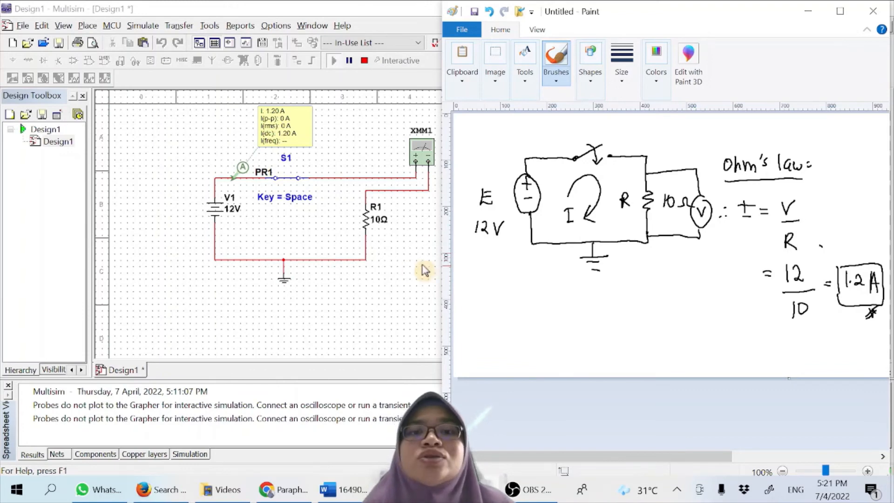
click(390, 280)
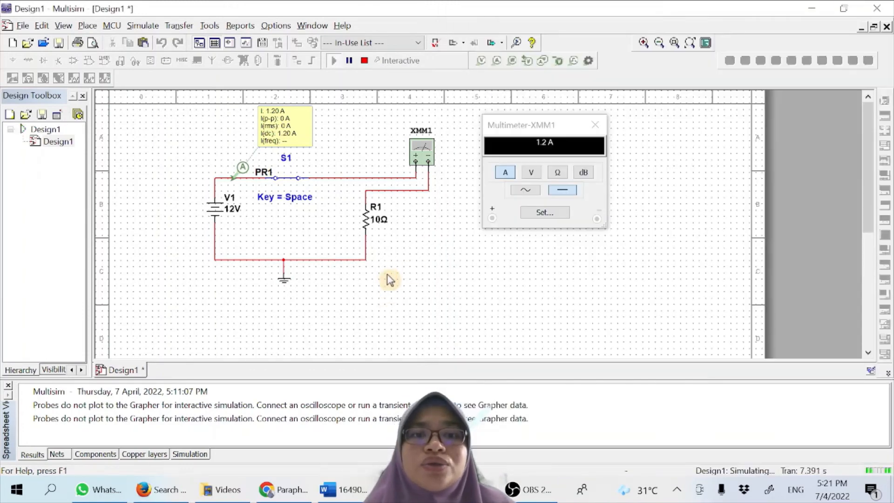
click(592, 135)
click(364, 61)
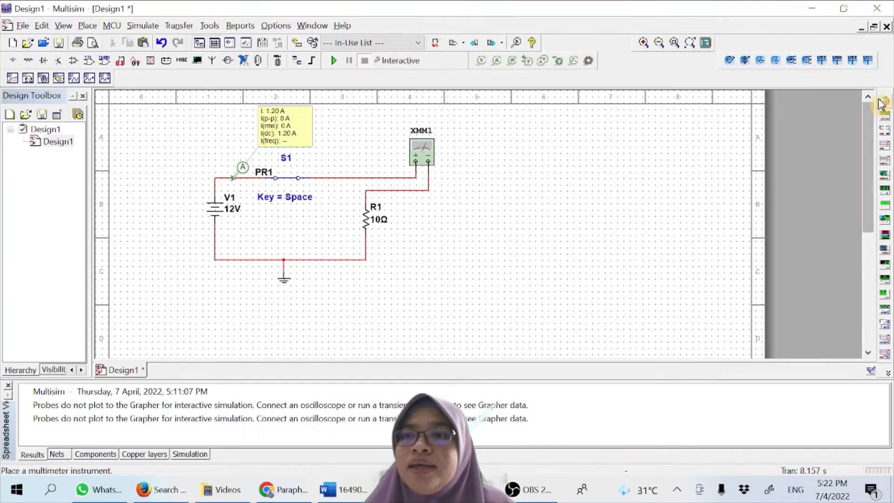
Place a second multimeter beyond the resistor, wire it in parallel across the resistor, and shift it slightly away from the first one
click(884, 114)
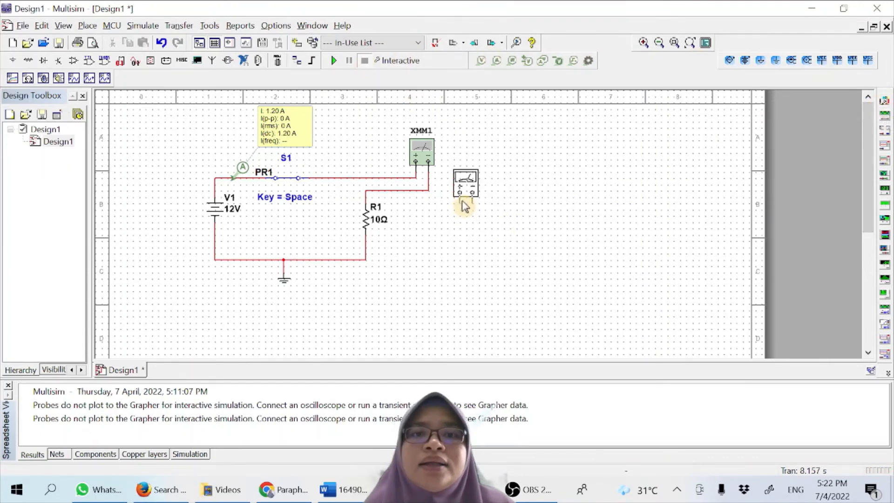
click(459, 200)
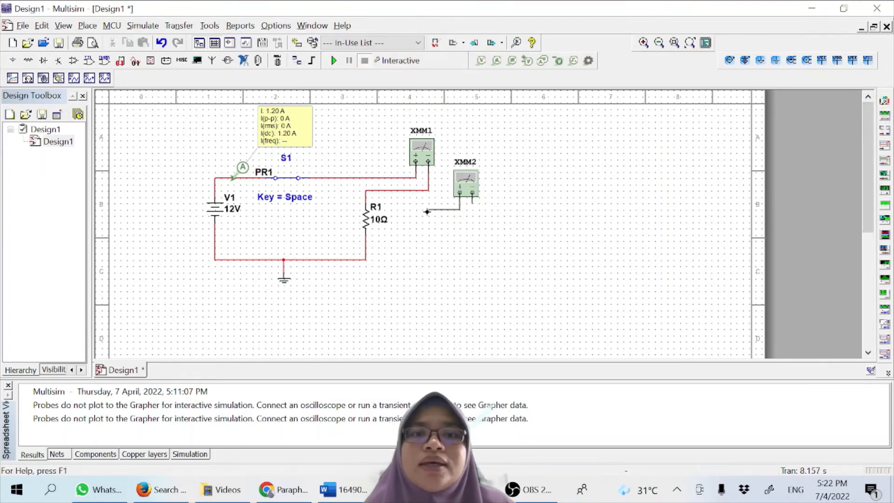
click(389, 191)
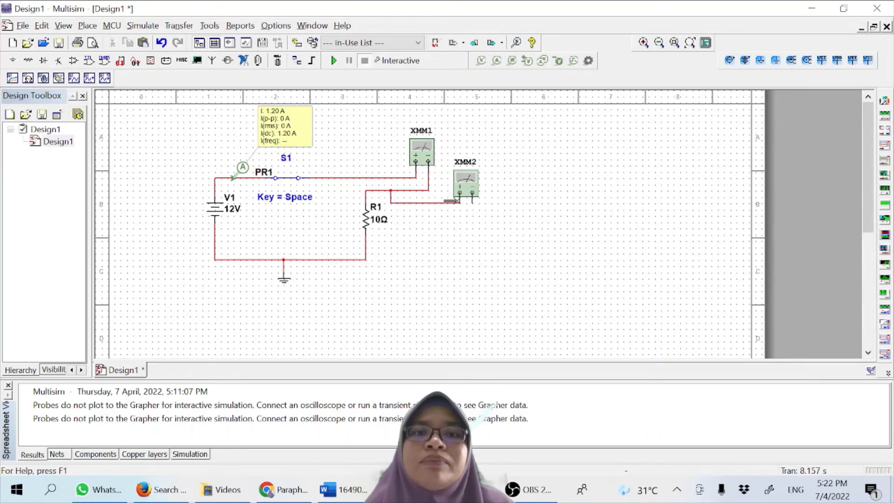
click(472, 201)
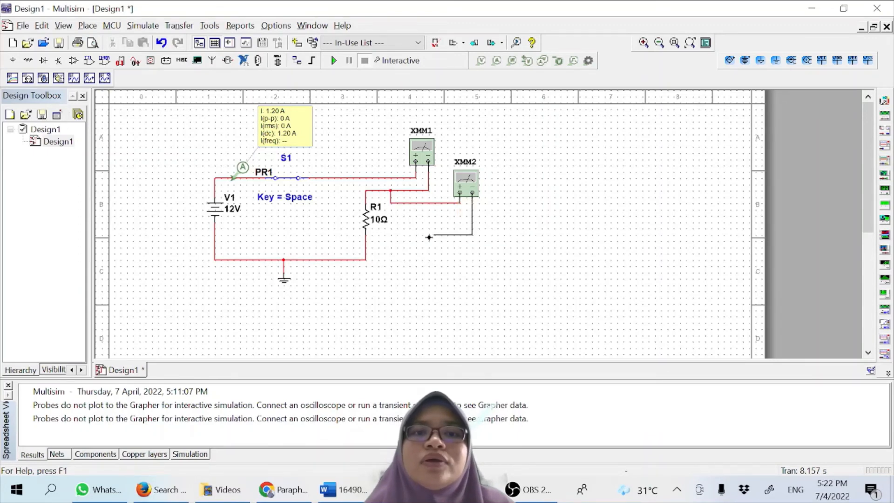
click(366, 252)
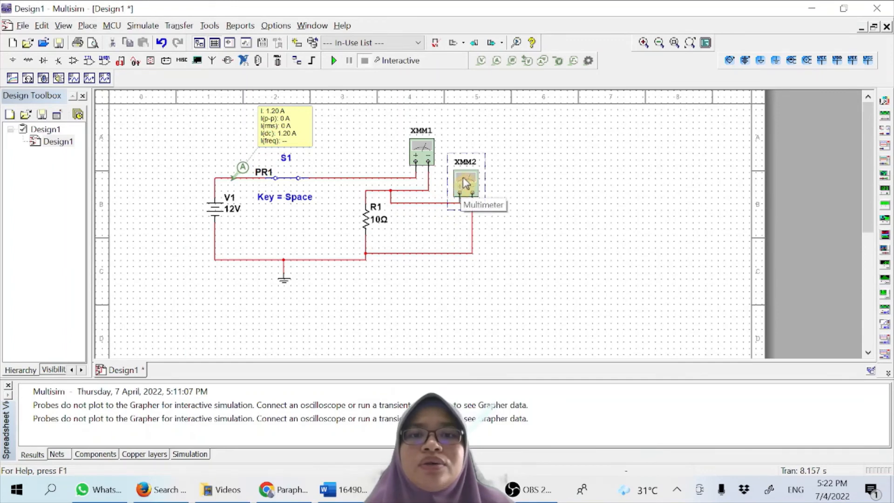
drag(466, 181, 478, 182)
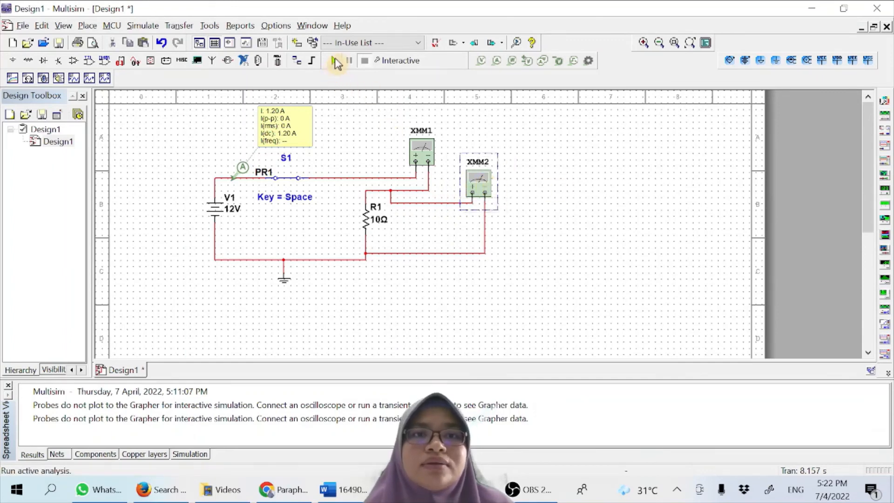
Run the simulation with both multimeter displays open one above the other, check their readings against the Paint calculation, and stop it
click(334, 61)
double_click(477, 177)
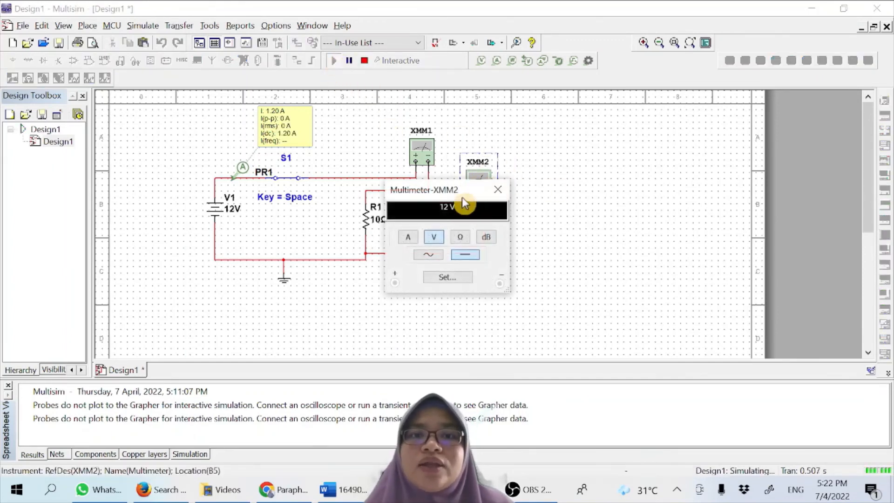
drag(461, 196, 623, 180)
double_click(432, 153)
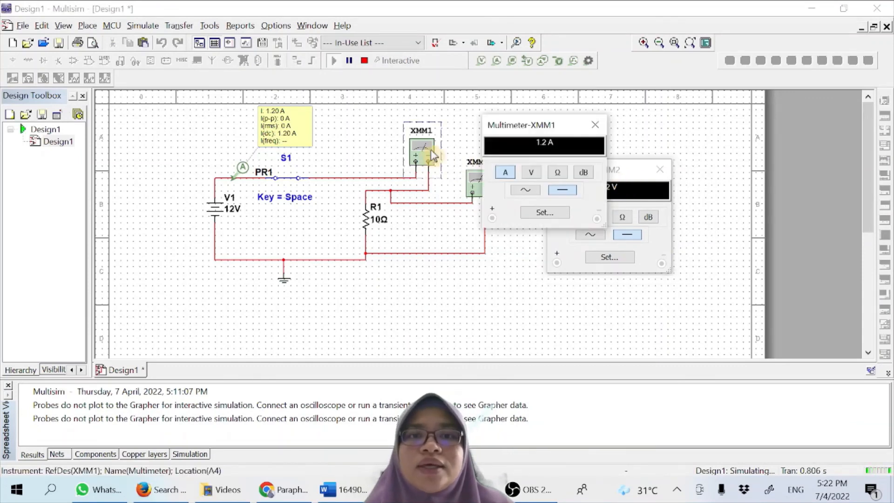
drag(526, 130, 604, 106)
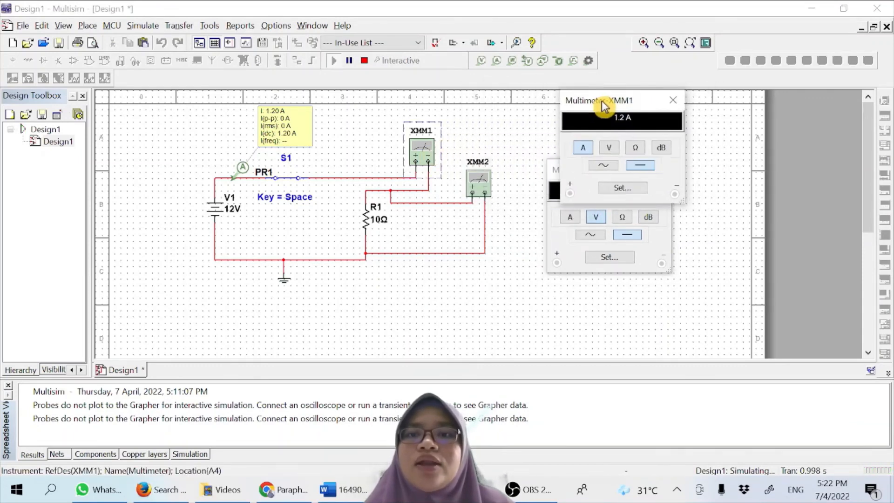
drag(553, 172, 564, 236)
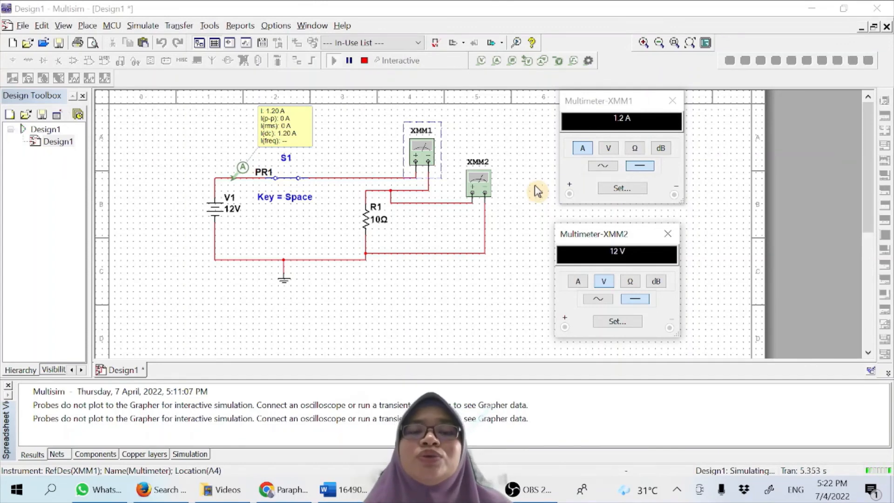
click(470, 489)
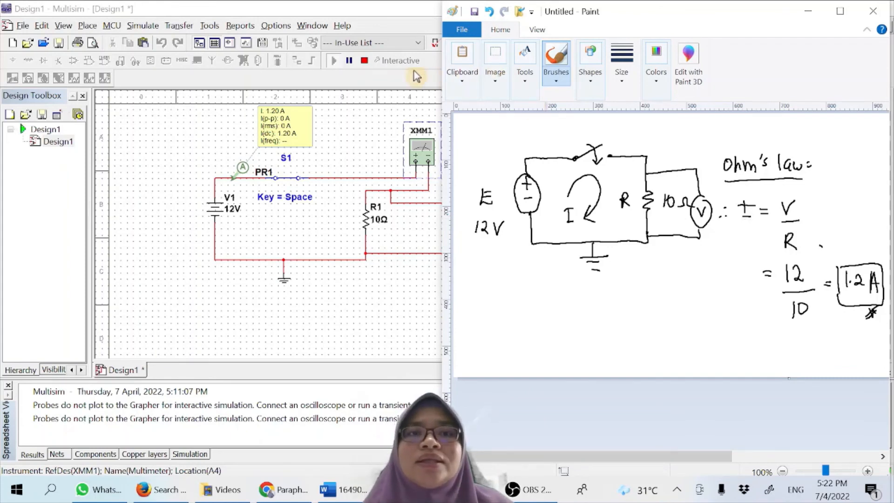
click(365, 63)
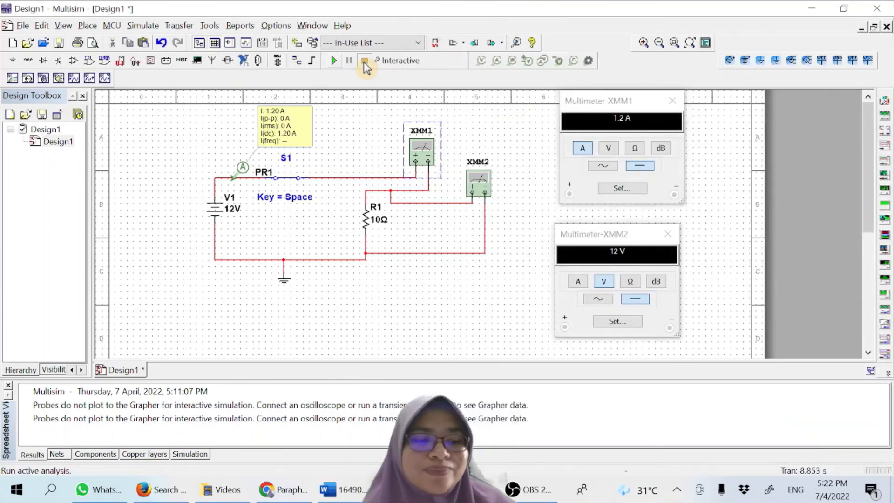